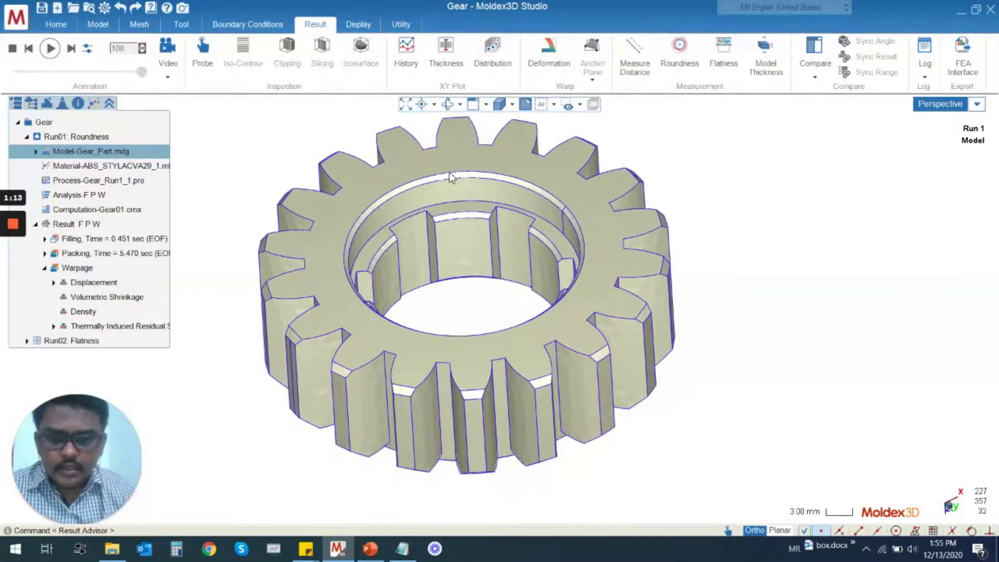
Hide the cold runner and the boundary condition node, leaving only the gear part displayed.
scroll(481, 174, up, 2)
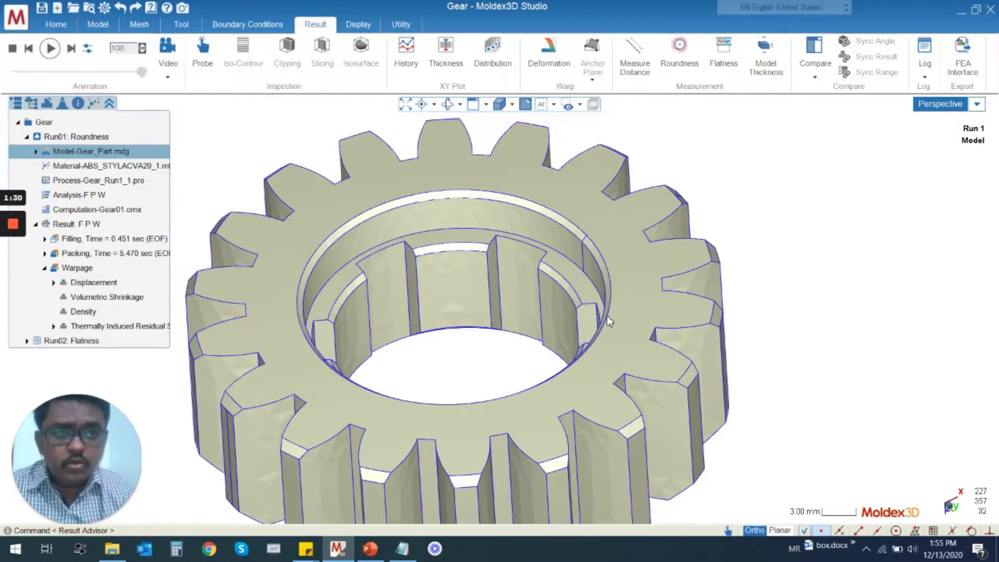
middle_drag(485, 312, 500, 253)
scroll(504, 303, down, 5)
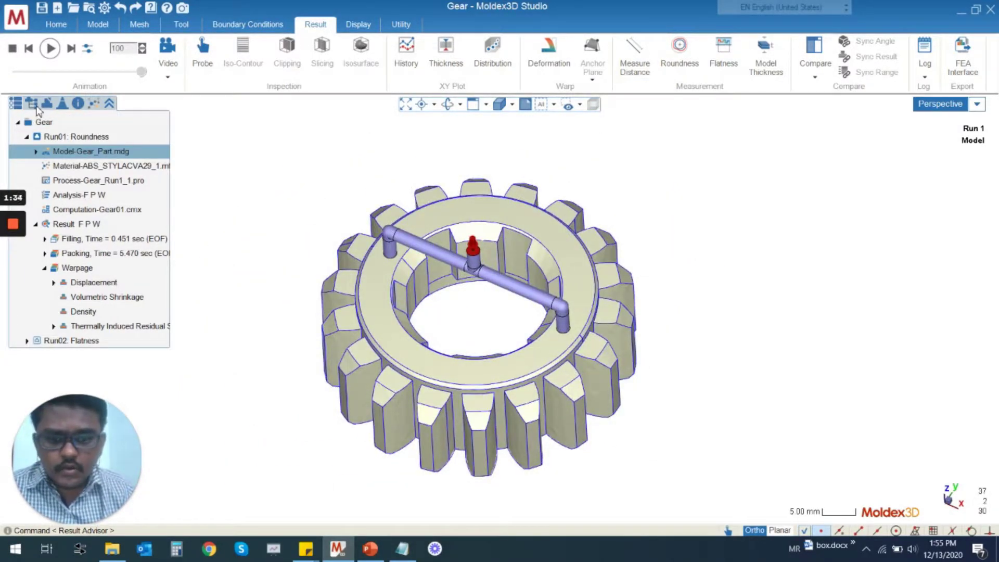
click(33, 104)
click(40, 148)
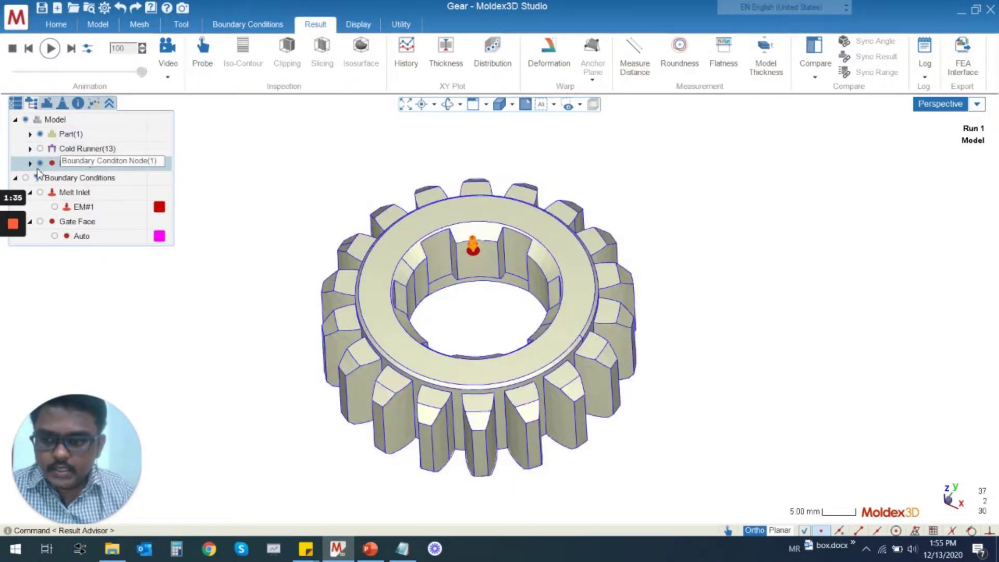
click(40, 163)
middle_drag(574, 233, 593, 244)
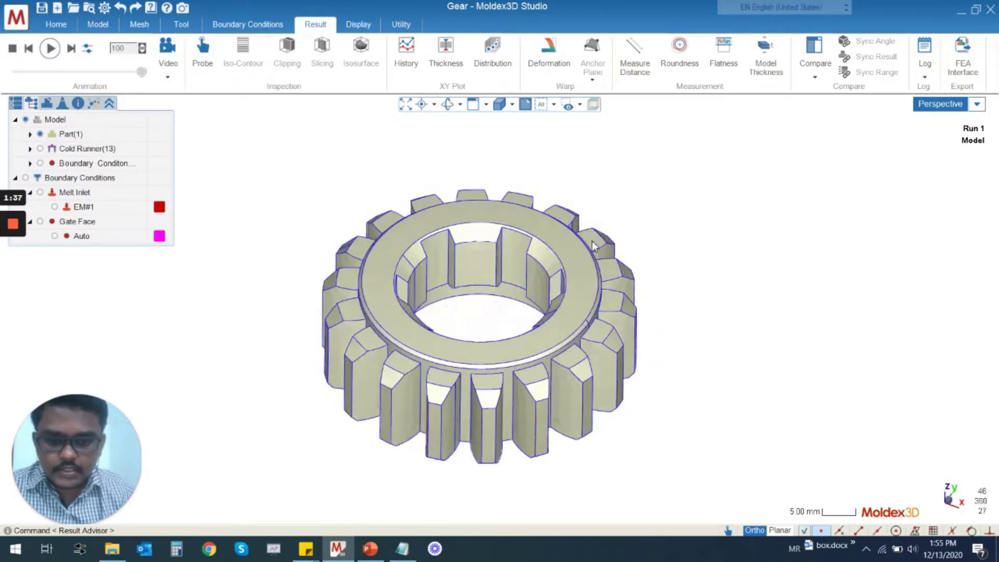
middle_drag(582, 332, 377, 350)
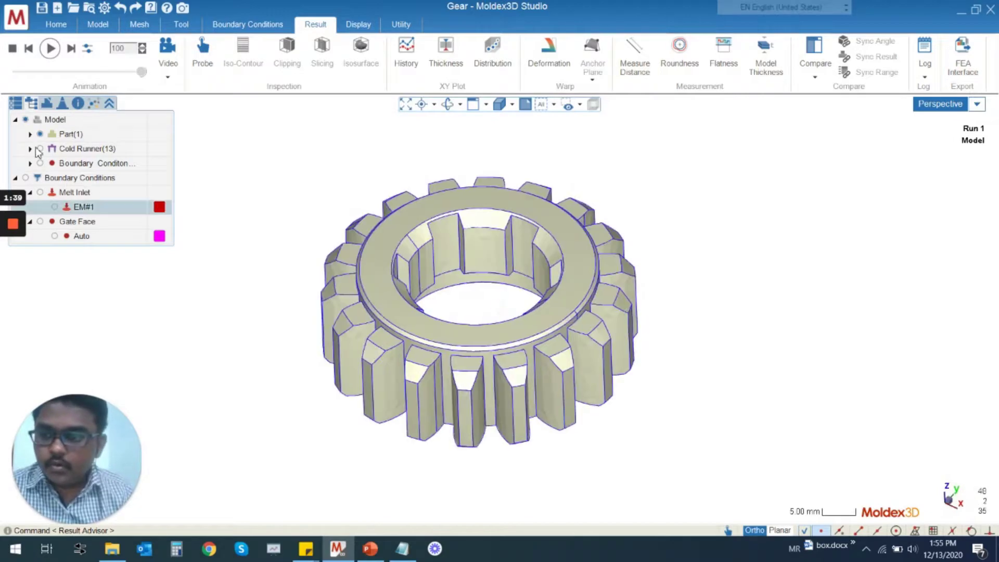
Display the Total Displacement warpage result for Run01.
click(14, 103)
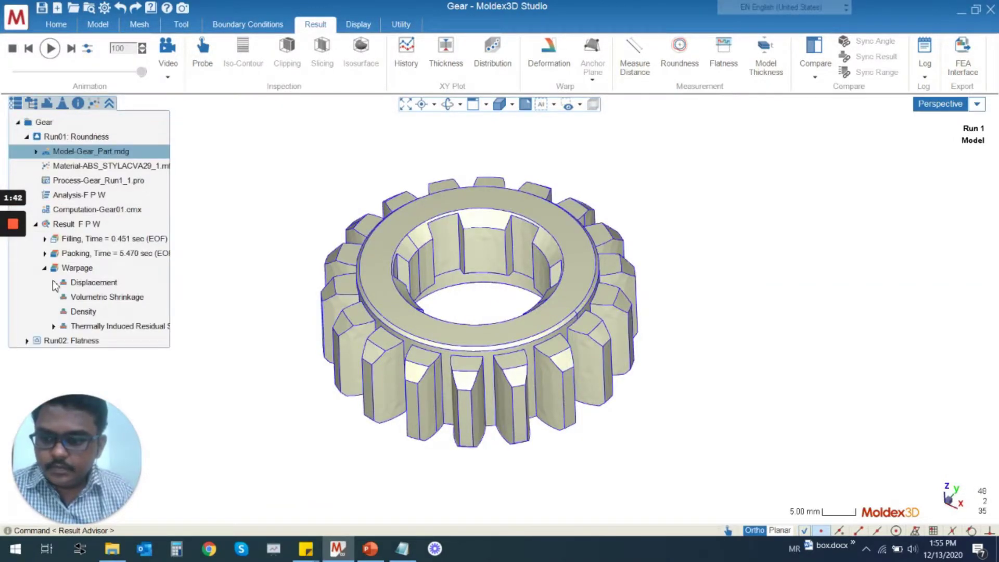
click(53, 282)
click(111, 301)
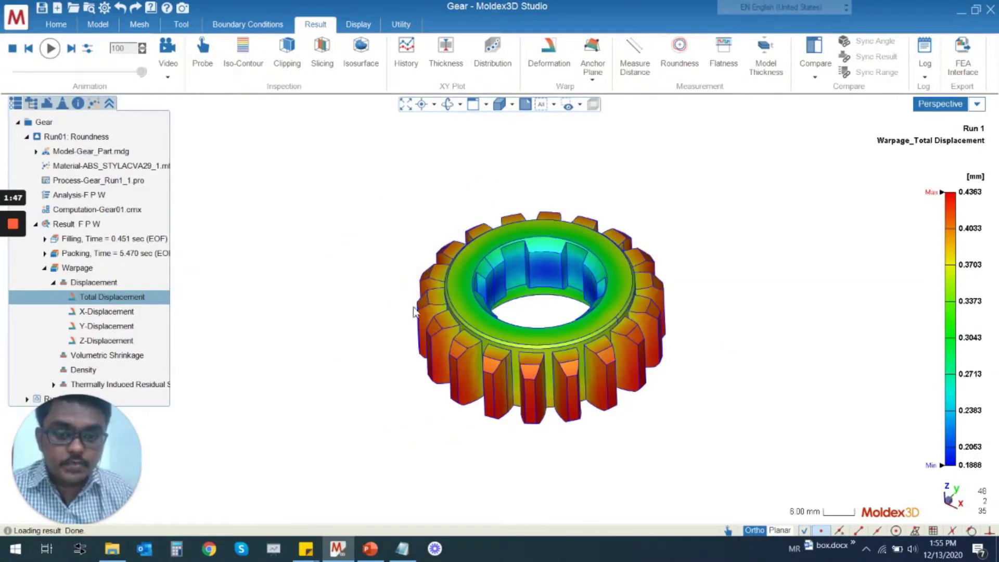
Examine the total displacement distribution on both faces of the gear, its teeth and its inner bore.
scroll(810, 351, up, 3)
middle_drag(729, 330, 767, 345)
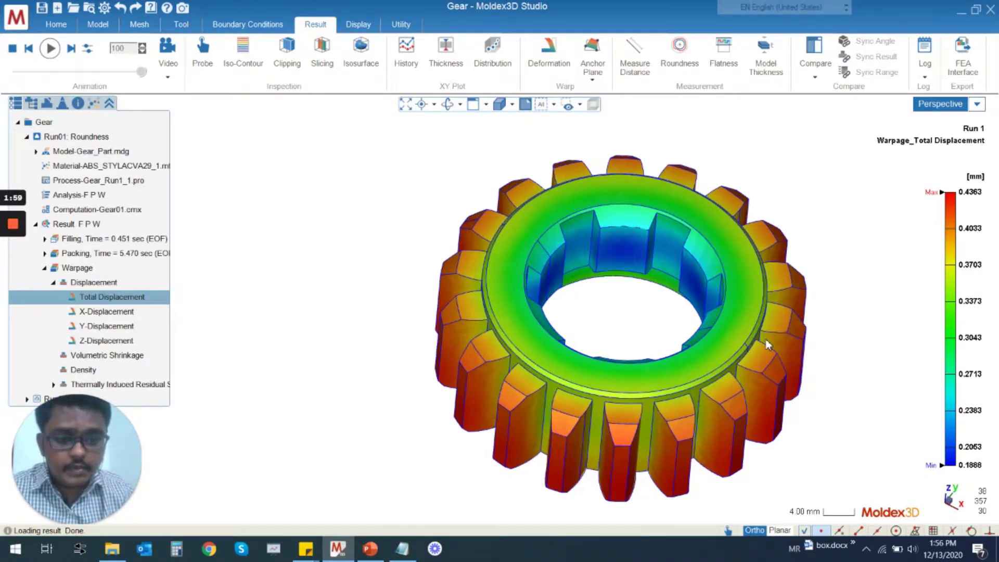
scroll(754, 332, down, 5)
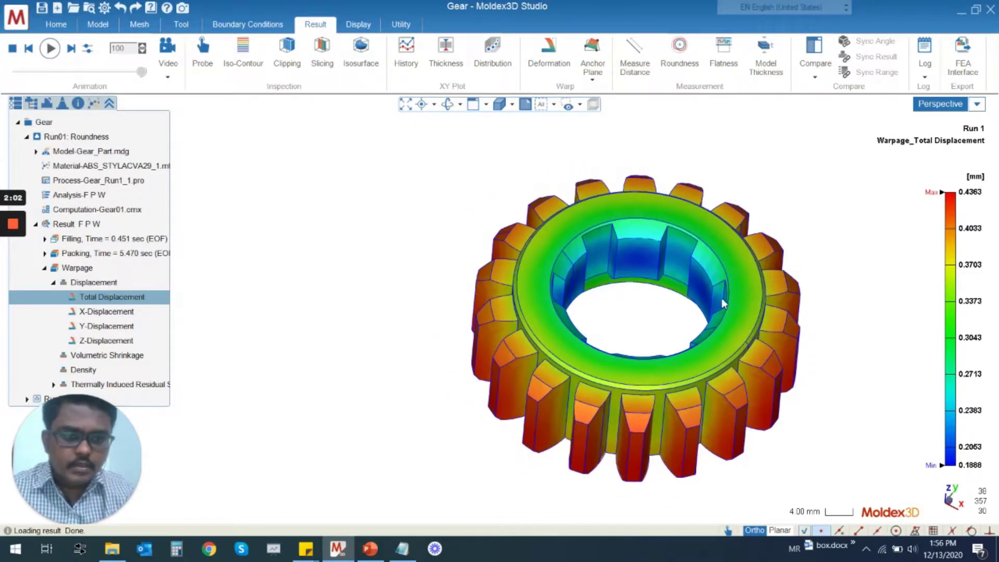
scroll(469, 254, up, 4)
middle_drag(674, 249, 660, 252)
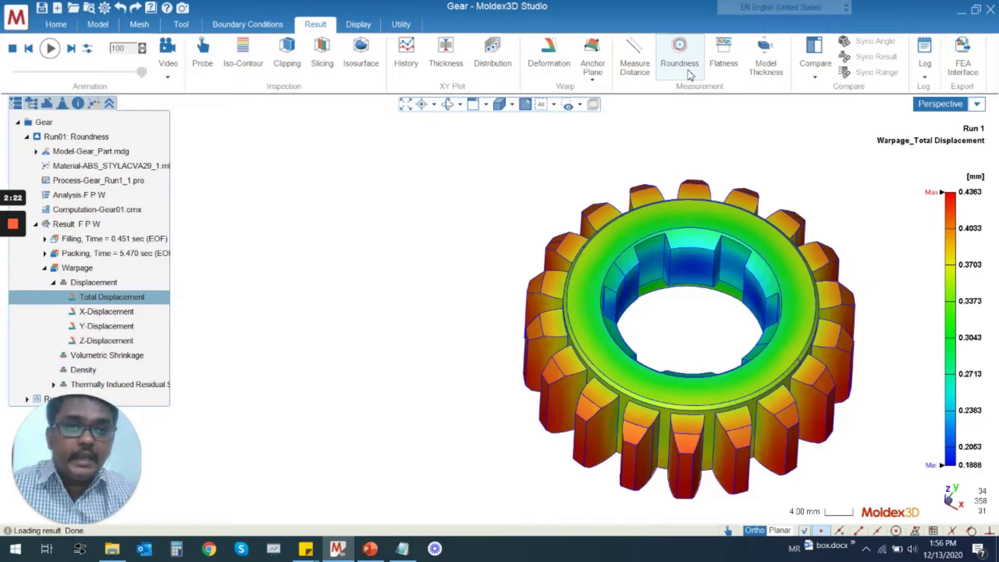
middle_drag(694, 239, 604, 213)
scroll(707, 359, down, 2)
scroll(705, 356, down, 1)
middle_drag(705, 356, 666, 193)
scroll(676, 325, up, 2)
scroll(676, 325, down, 2)
scroll(666, 193, up, 3)
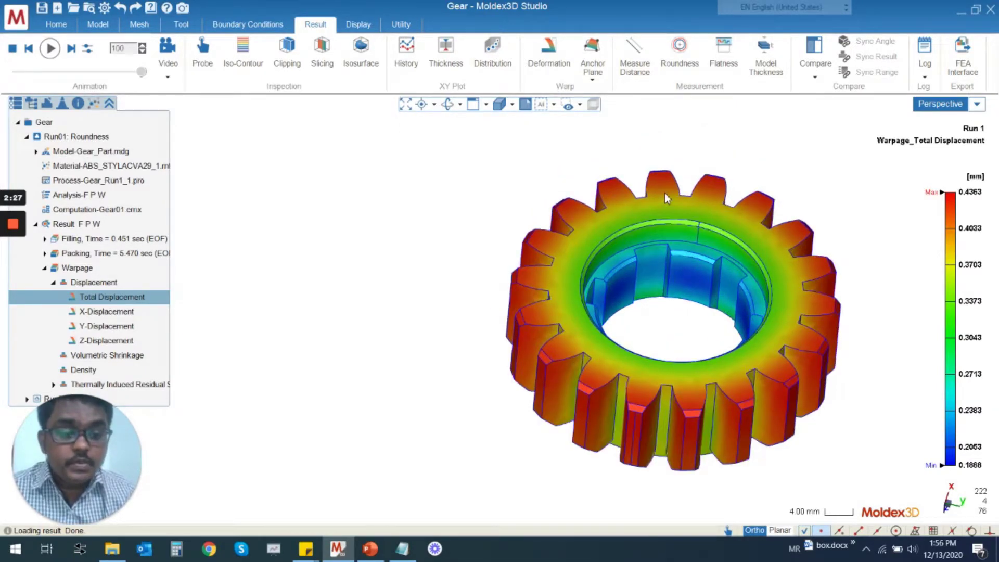
scroll(664, 193, up, 2)
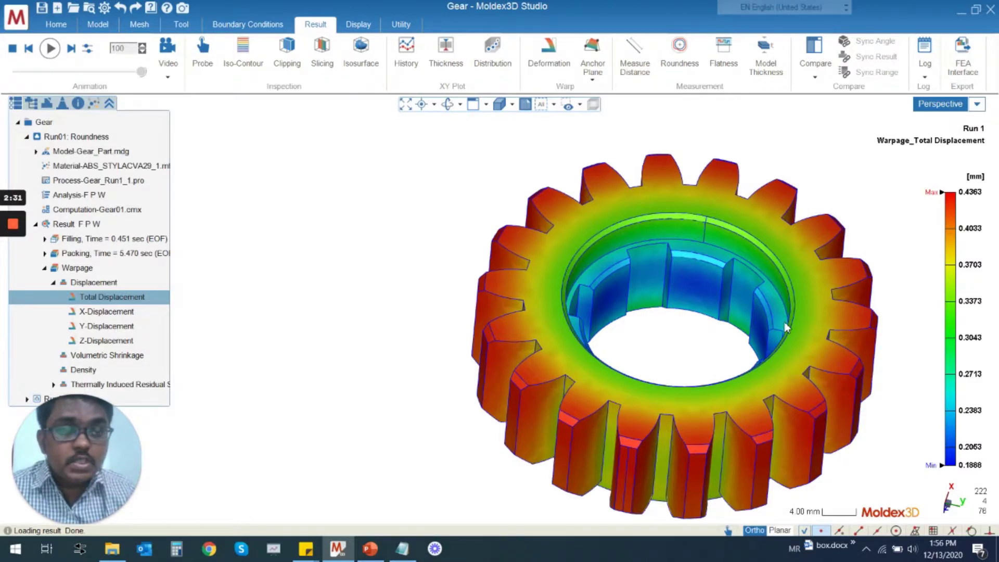
middle_drag(767, 254, 748, 250)
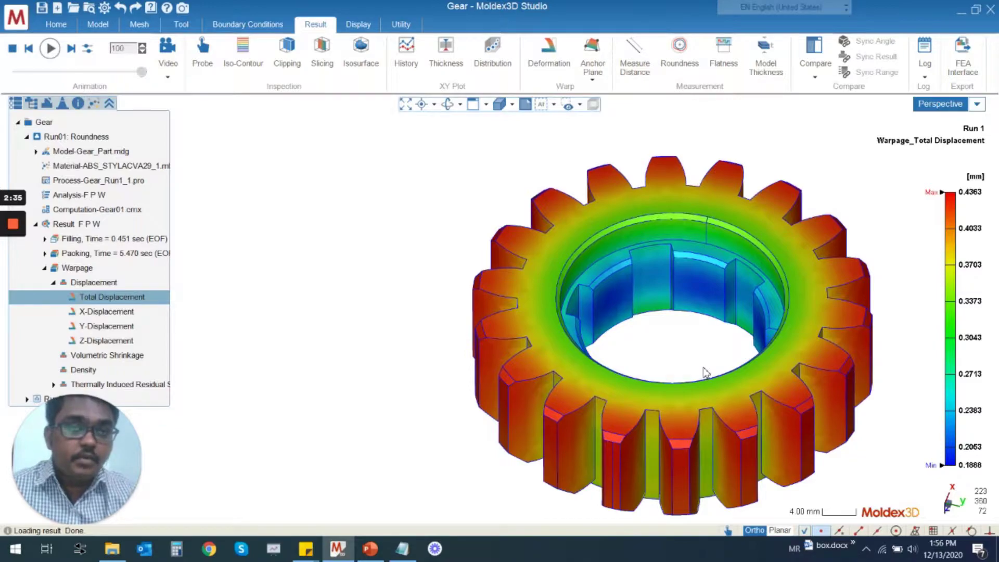
Create and save the Roundness 1 measurement on the circular inner edge of the gear's bore, and inspect its results.
click(691, 72)
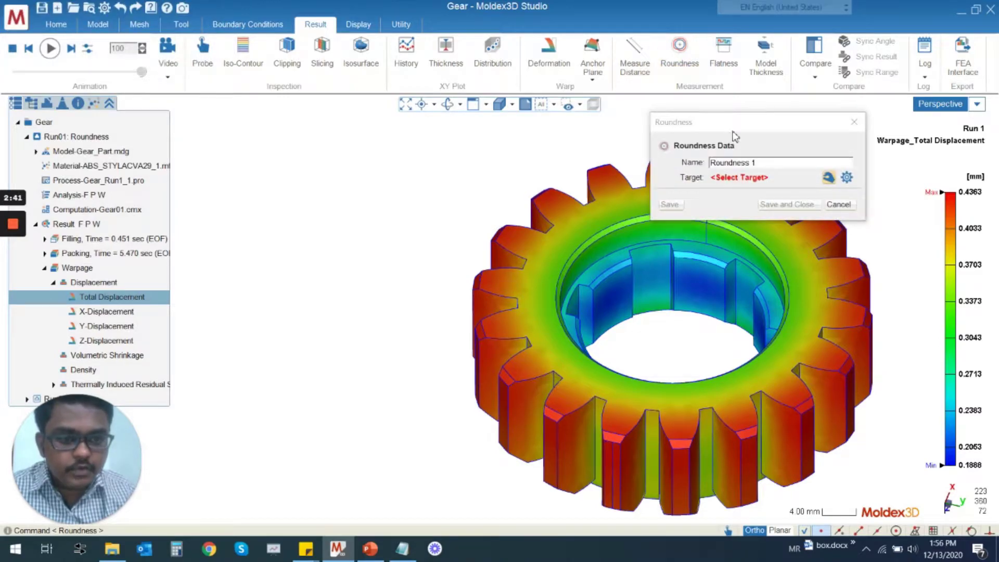
drag(734, 132, 393, 131)
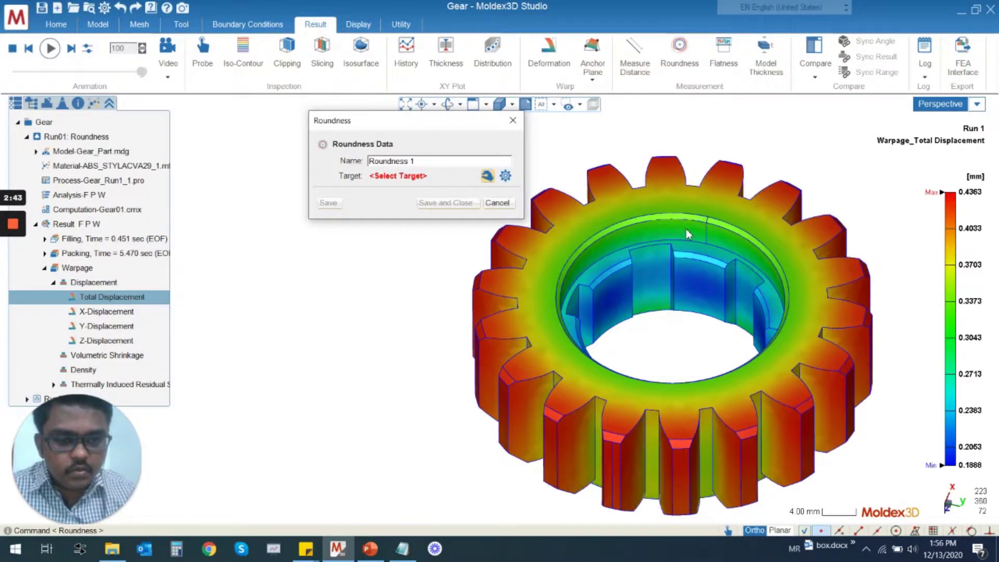
scroll(680, 229, up, 2)
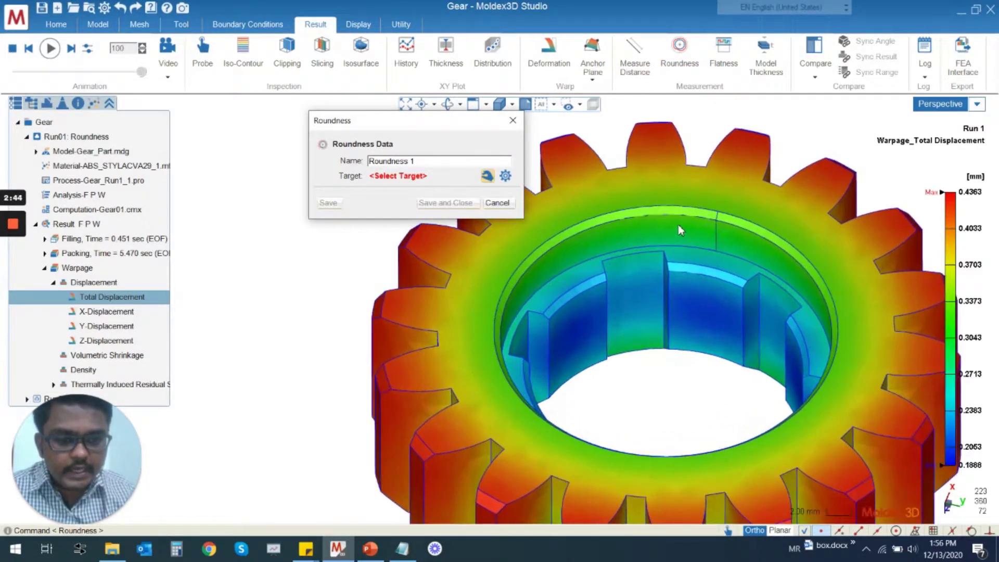
click(638, 217)
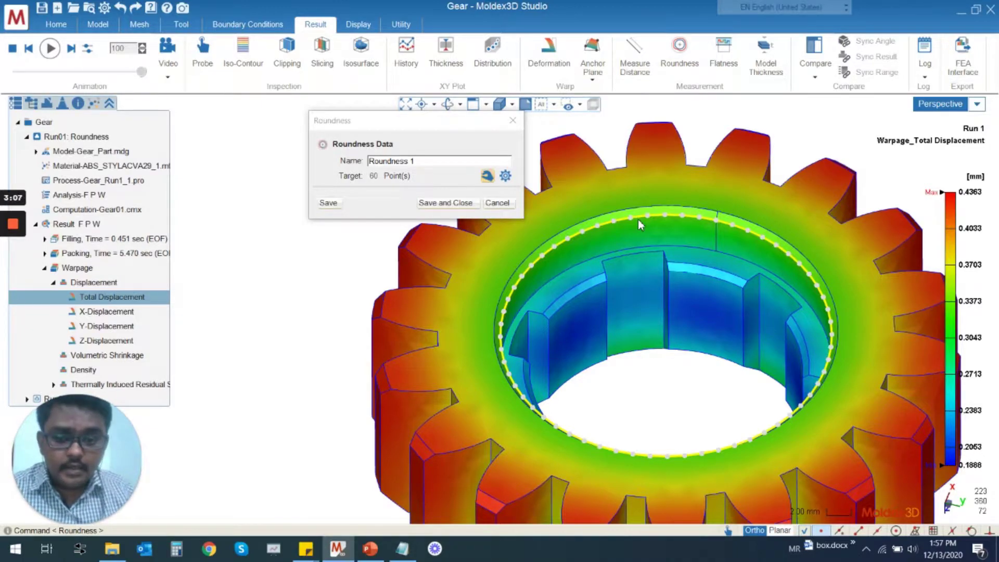
click(446, 203)
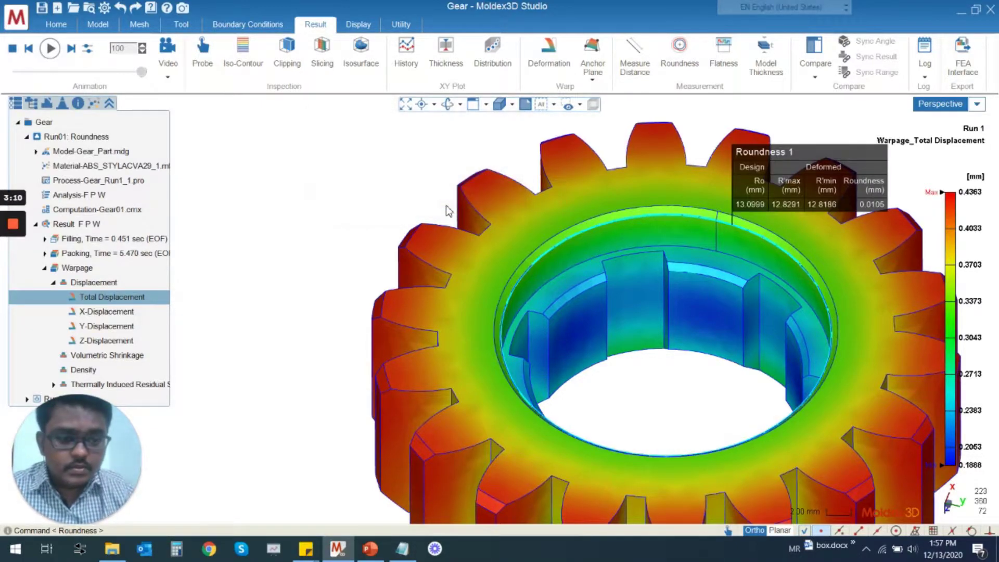
scroll(381, 277, down, 3)
scroll(767, 227, up, 3)
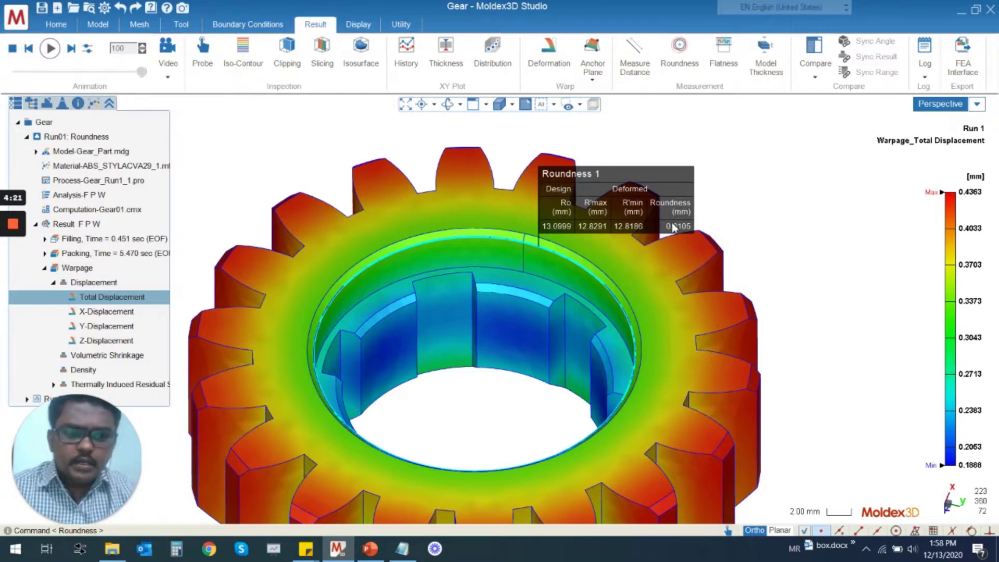
scroll(676, 232, down, 1)
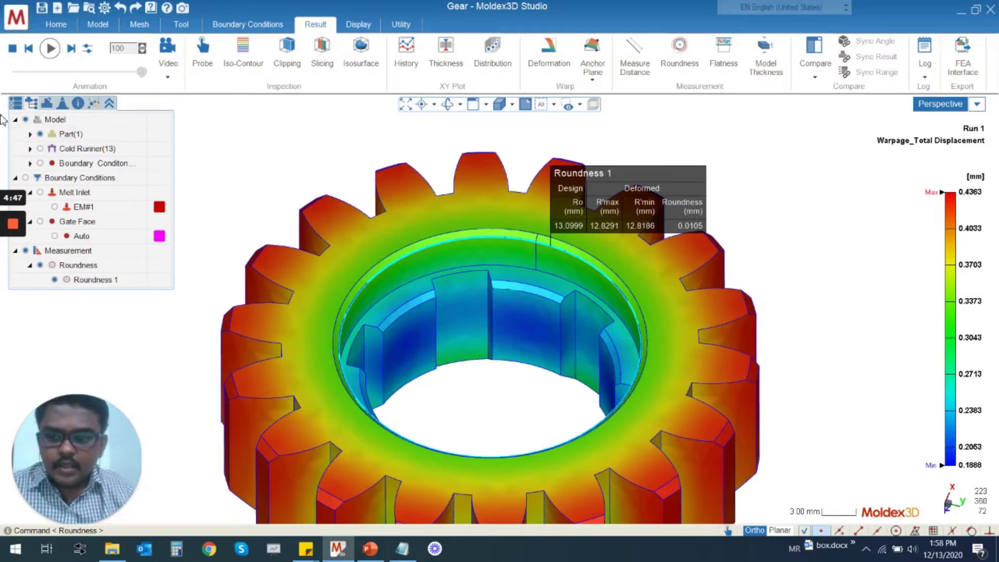
Export the Roundness 1 measurement to an Excel file named Roundness on the Desktop.
click(102, 281)
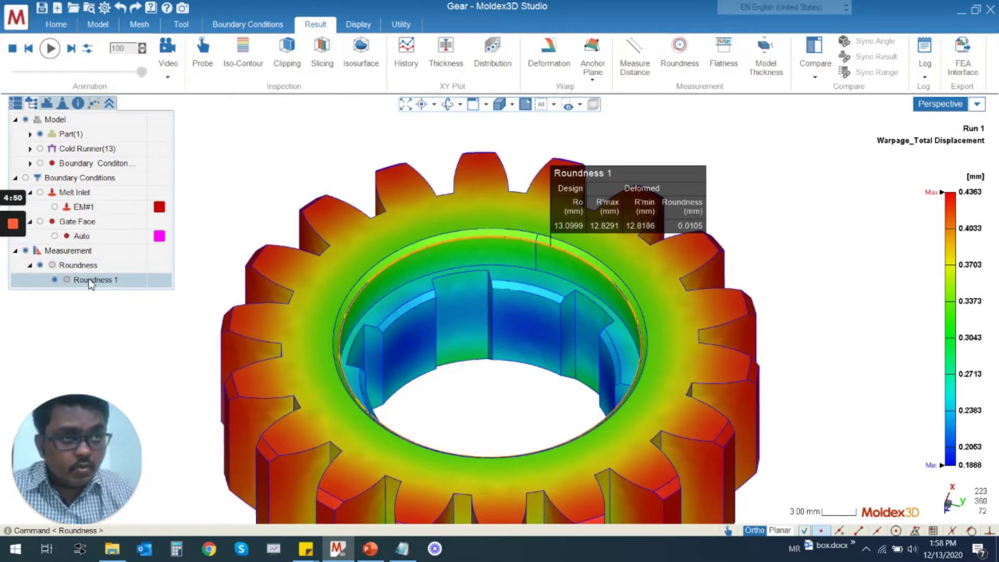
right_click(102, 281)
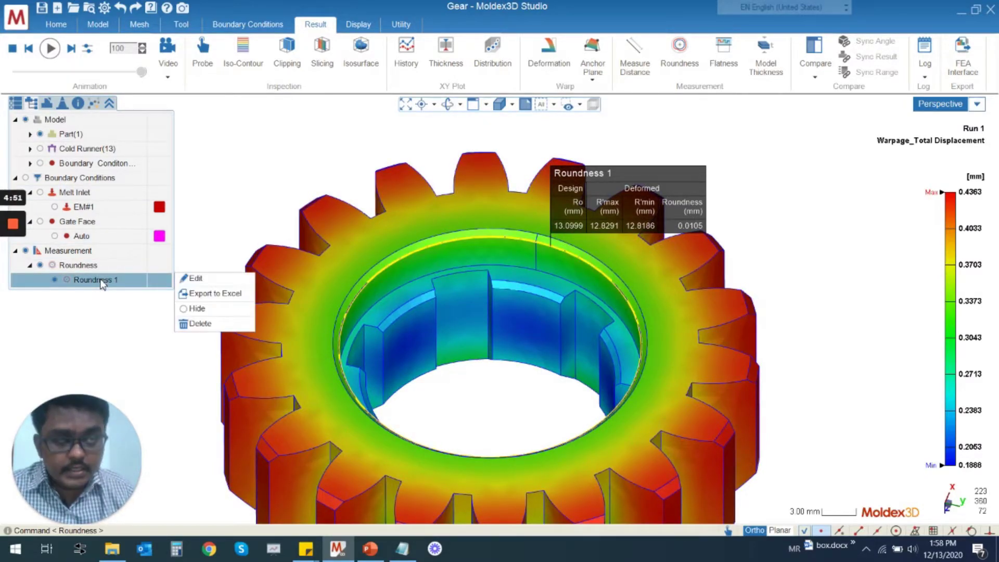
click(213, 294)
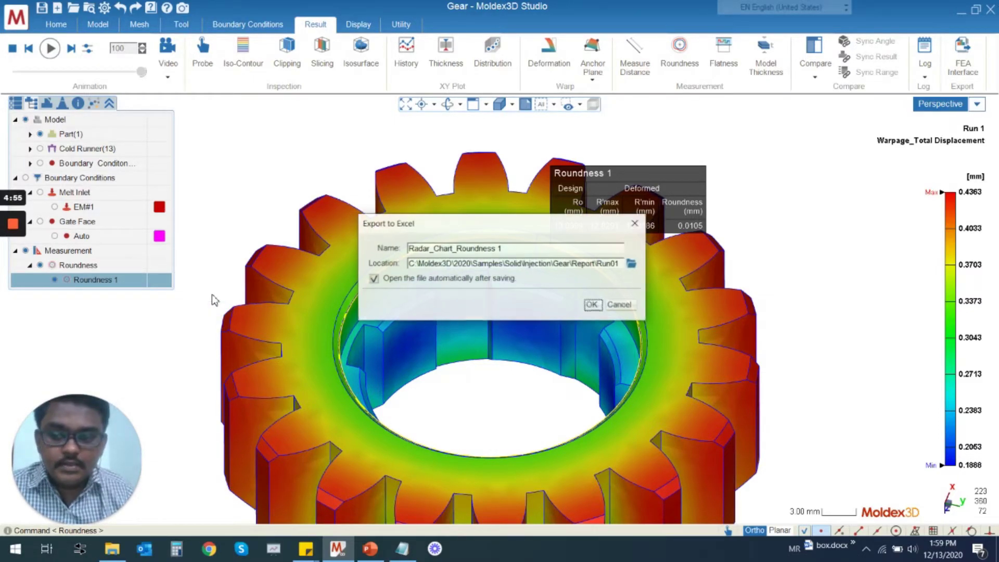
triple_click(520, 249)
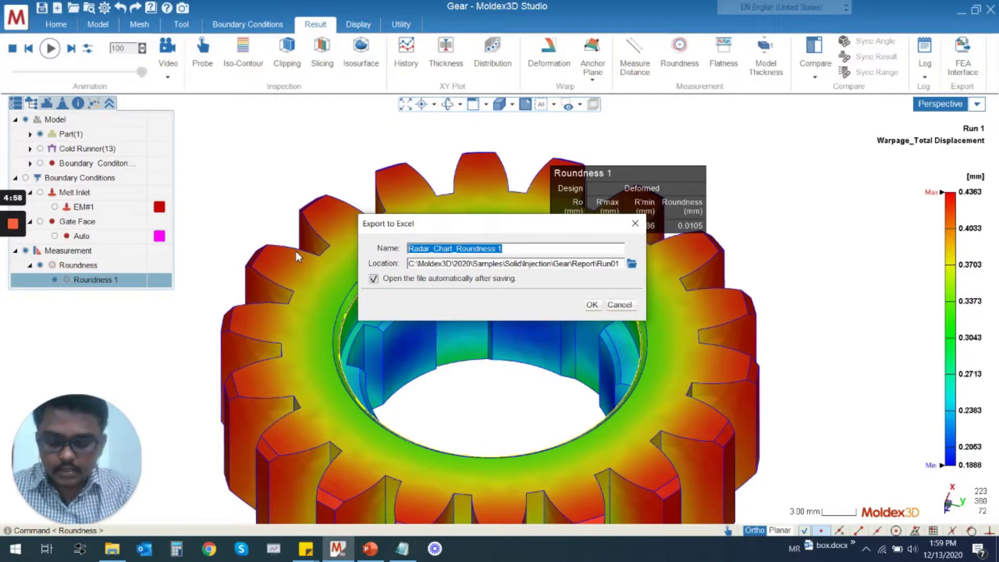
text(Roundness)
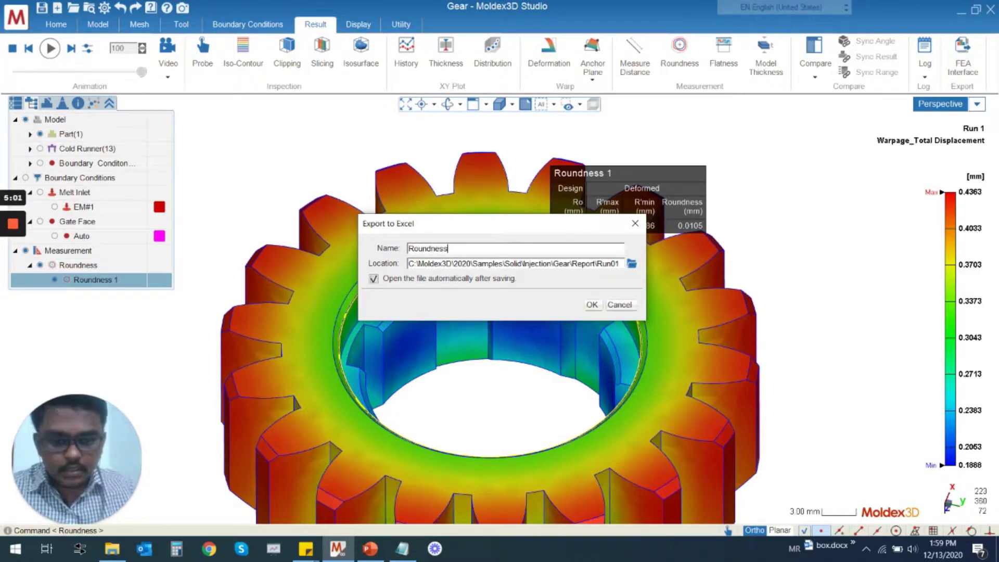
click(632, 263)
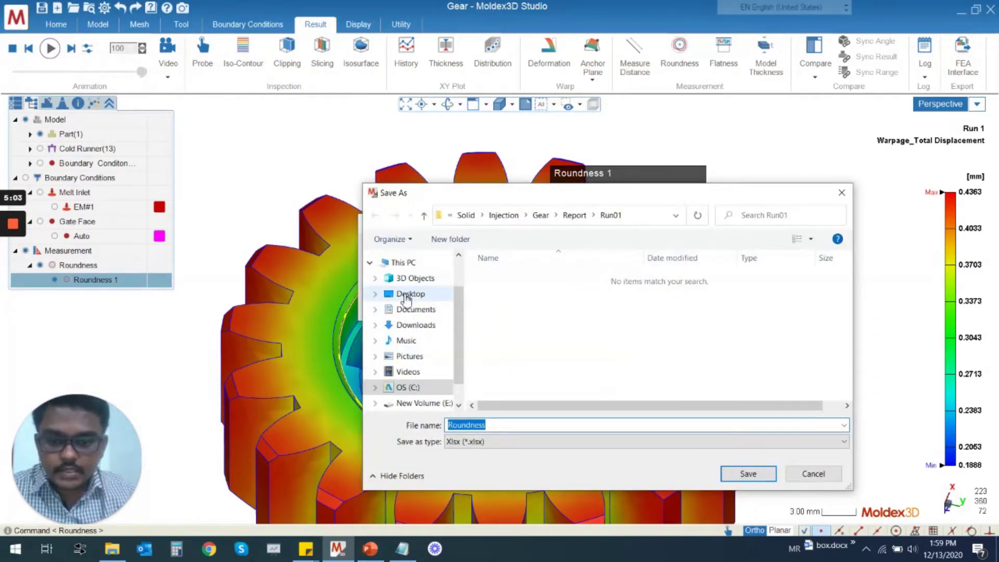
click(409, 293)
click(732, 475)
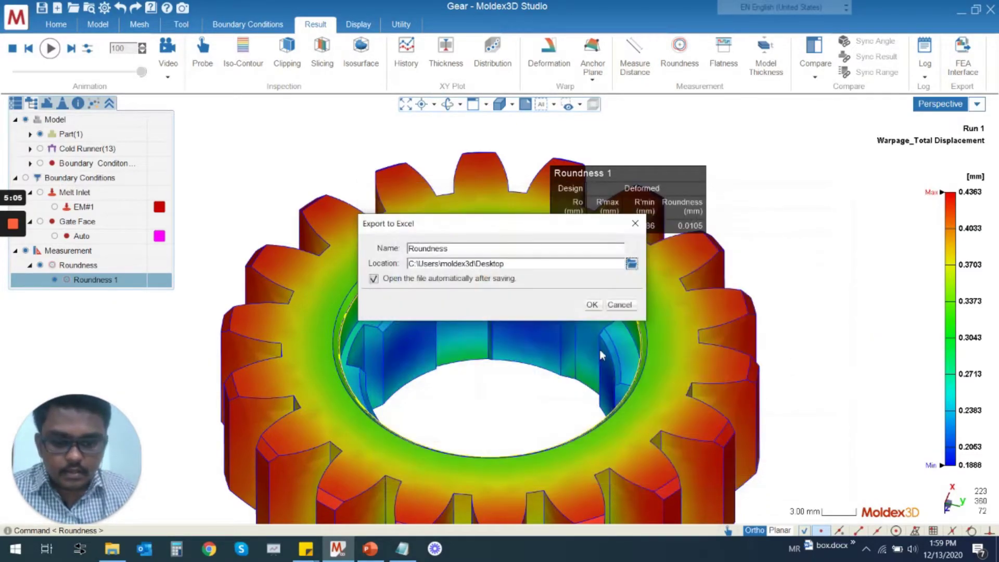
click(592, 304)
click(574, 286)
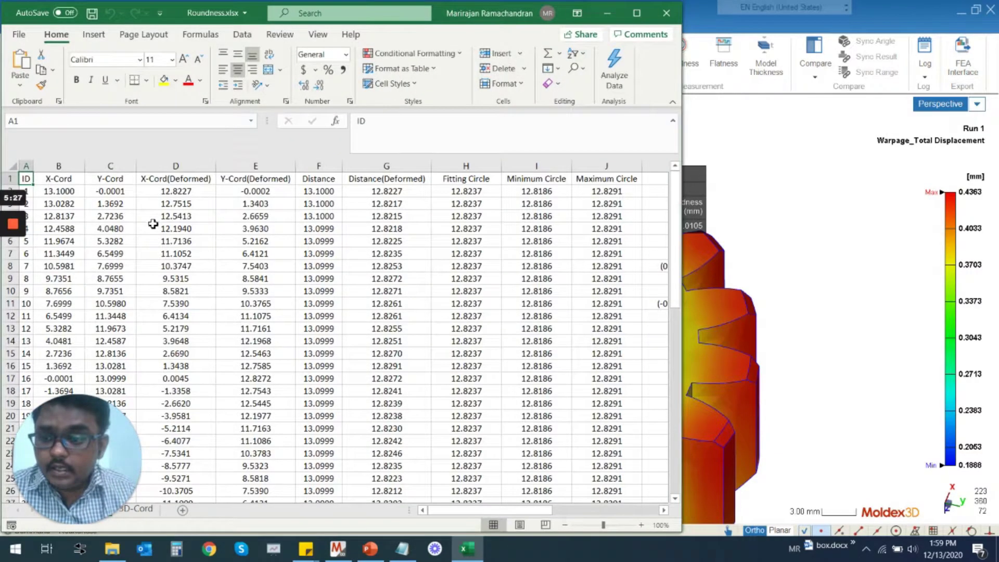
Review the original and deformed coordinates and the roundness charts in the exported Excel workbook, and close it.
click(149, 229)
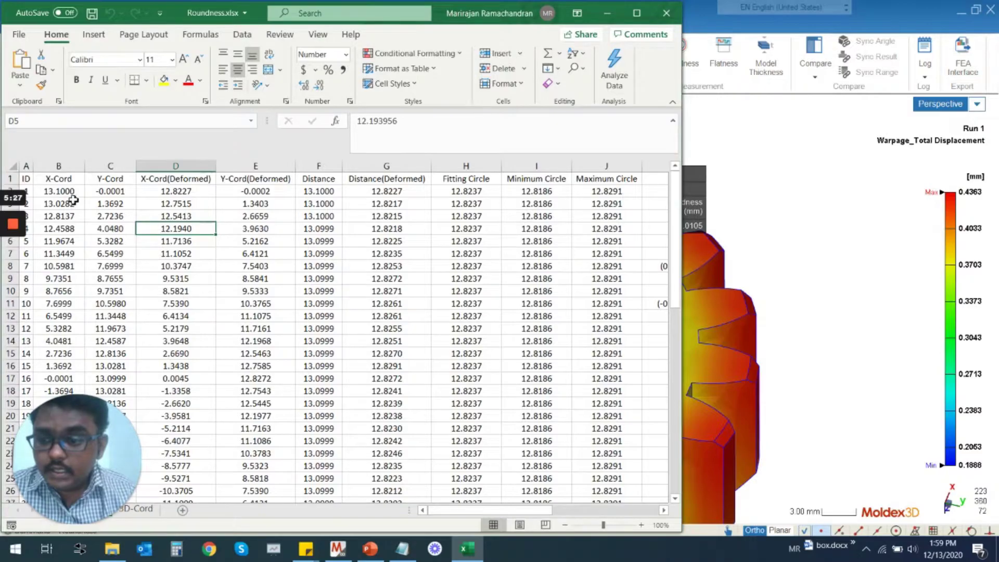
click(638, 13)
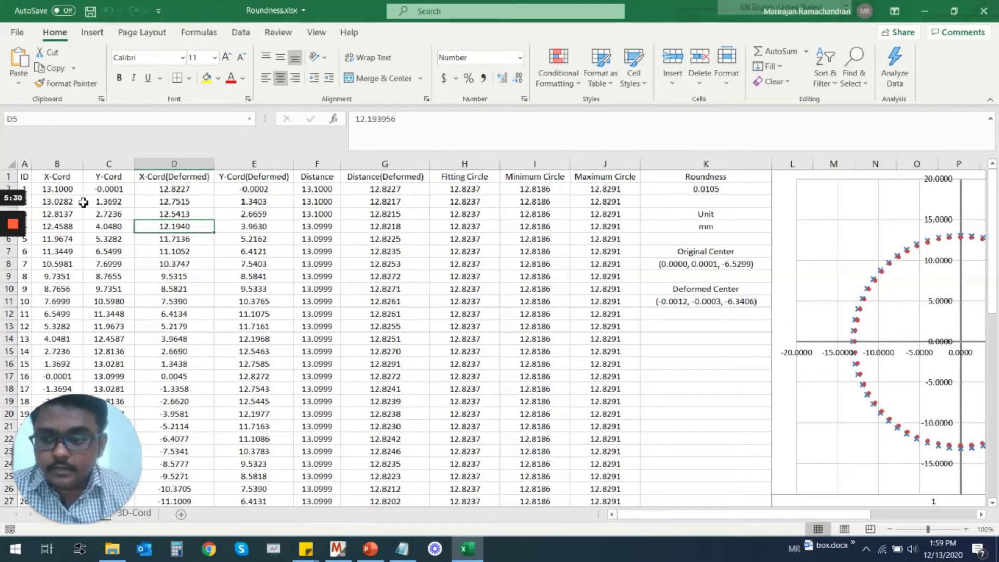
click(62, 189)
click(106, 191)
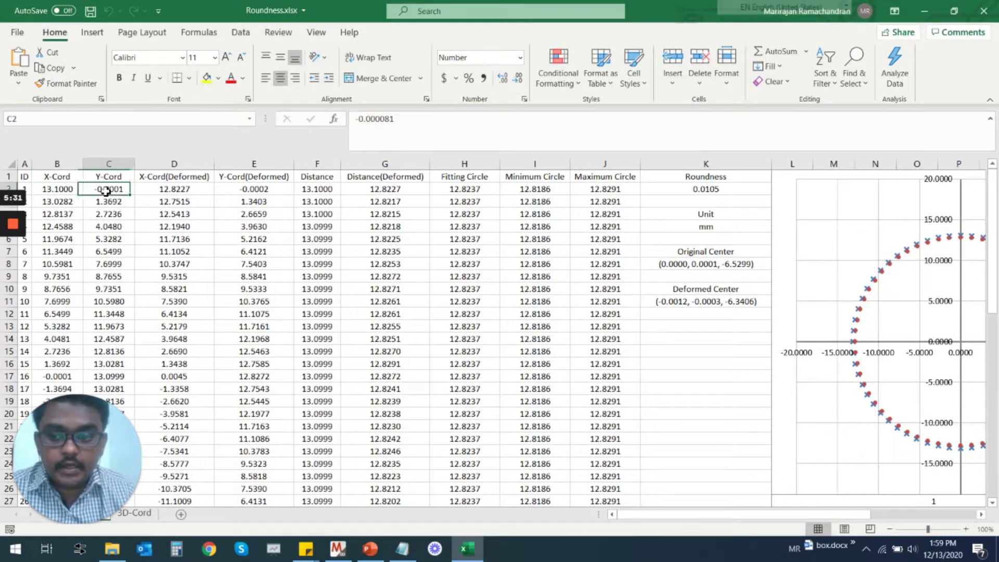
click(166, 193)
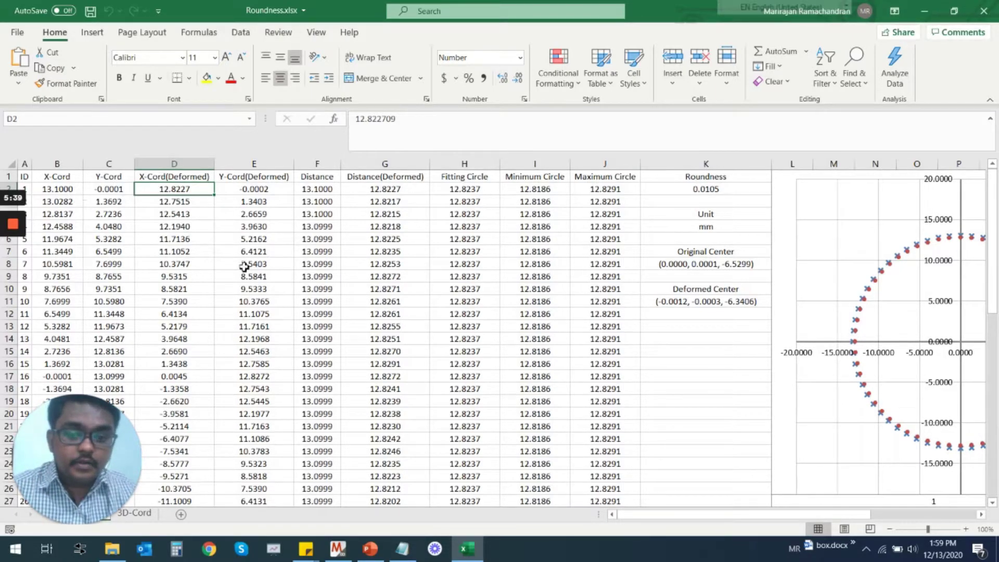
click(139, 262)
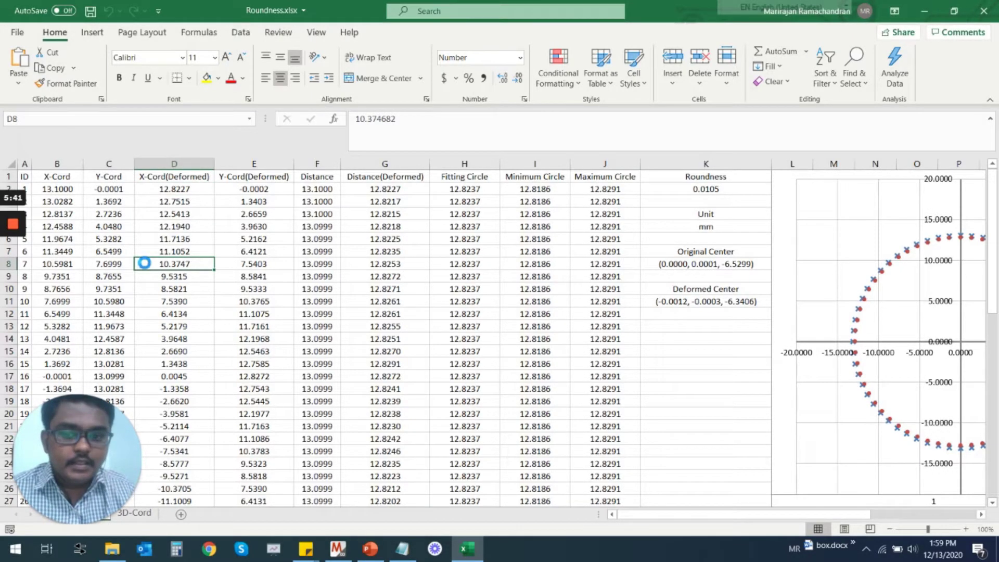
ctrl+scroll(141, 263, down, 4)
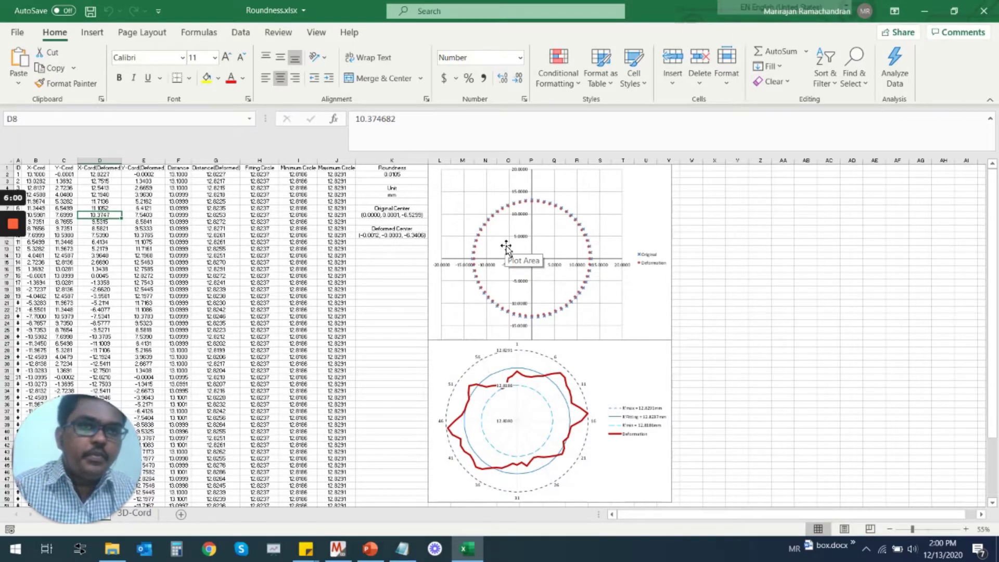
click(982, 12)
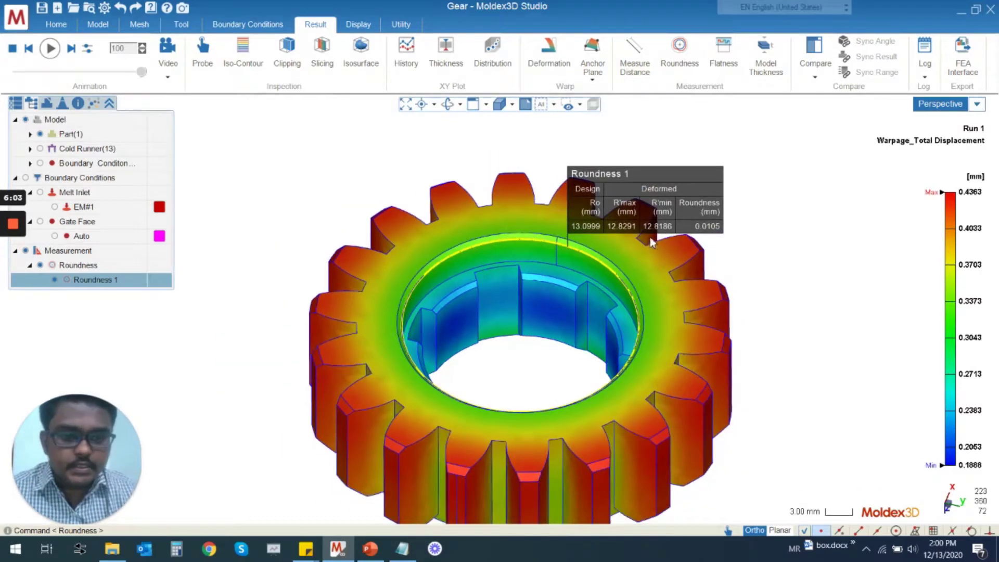
Examine the gear's teeth, outer tips and bore from several angles with the Roundness 1 result displayed.
scroll(656, 241, down, 2)
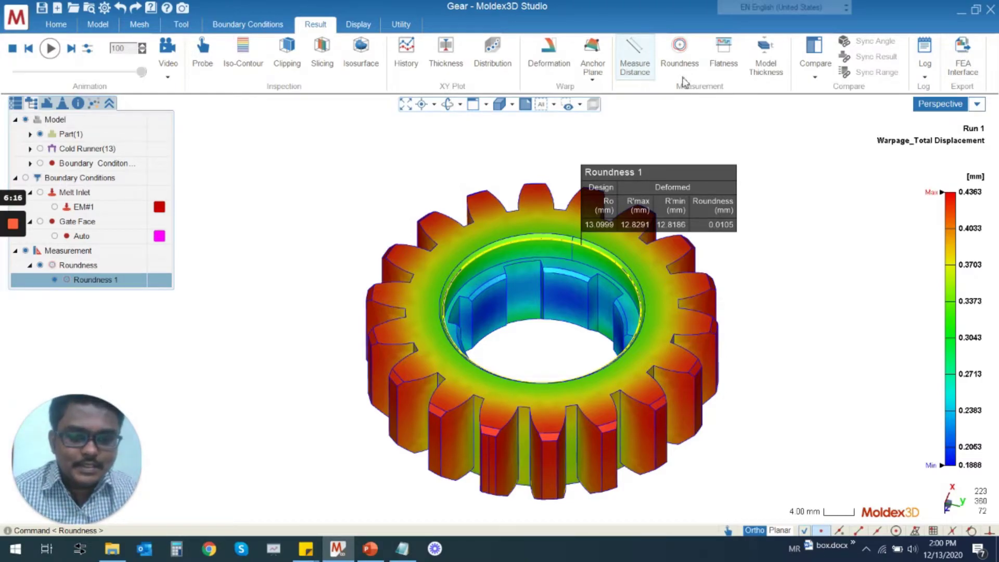
middle_drag(589, 251, 550, 241)
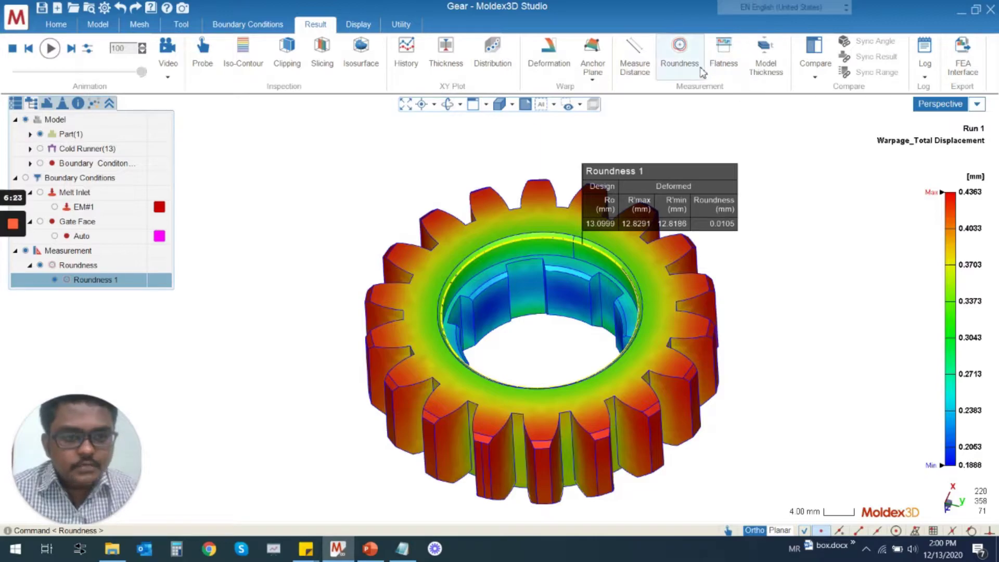
middle_drag(602, 224, 531, 306)
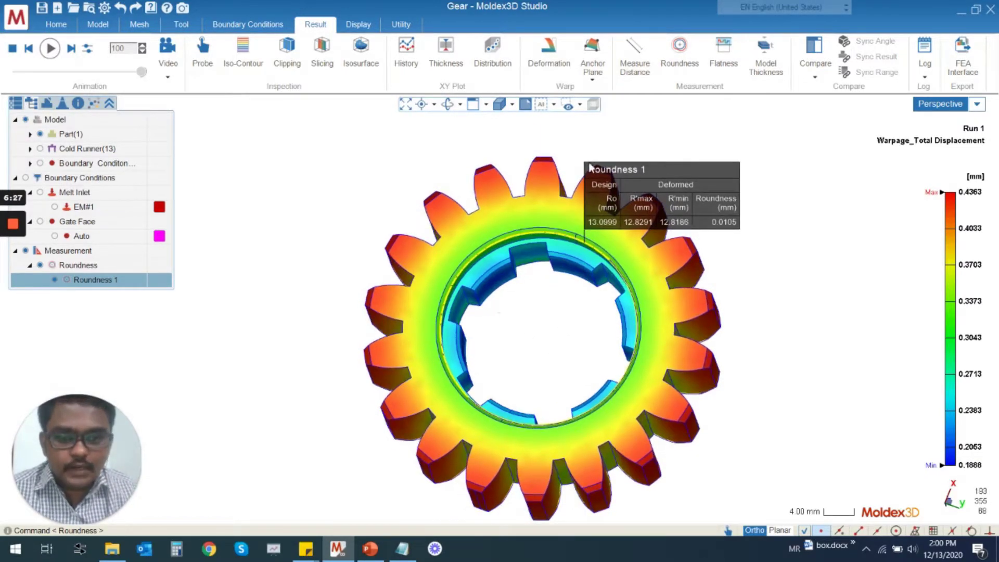
scroll(587, 170, up, 1)
scroll(520, 248, down, 1)
middle_drag(614, 194, 589, 196)
middle_drag(436, 181, 429, 234)
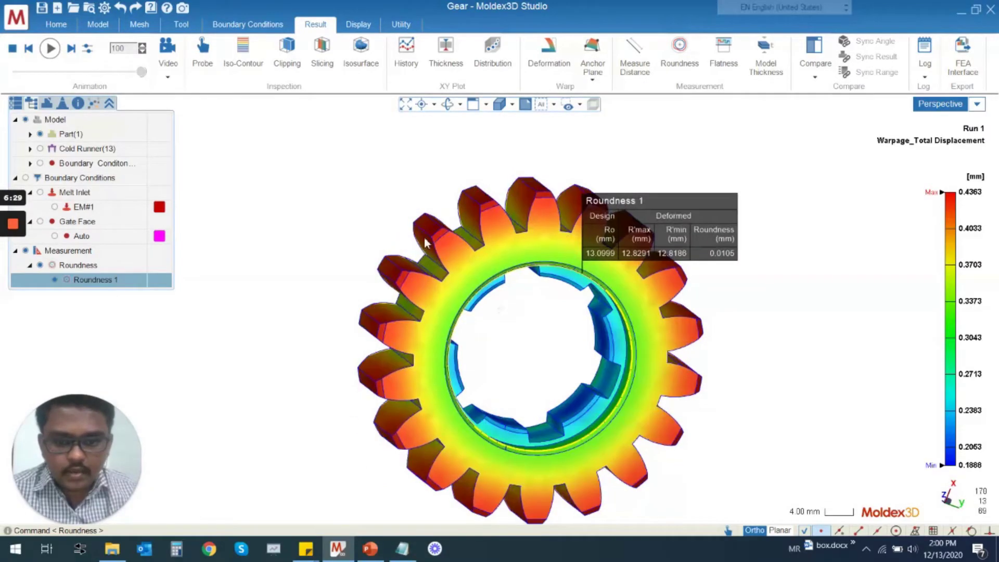
scroll(430, 235, up, 3)
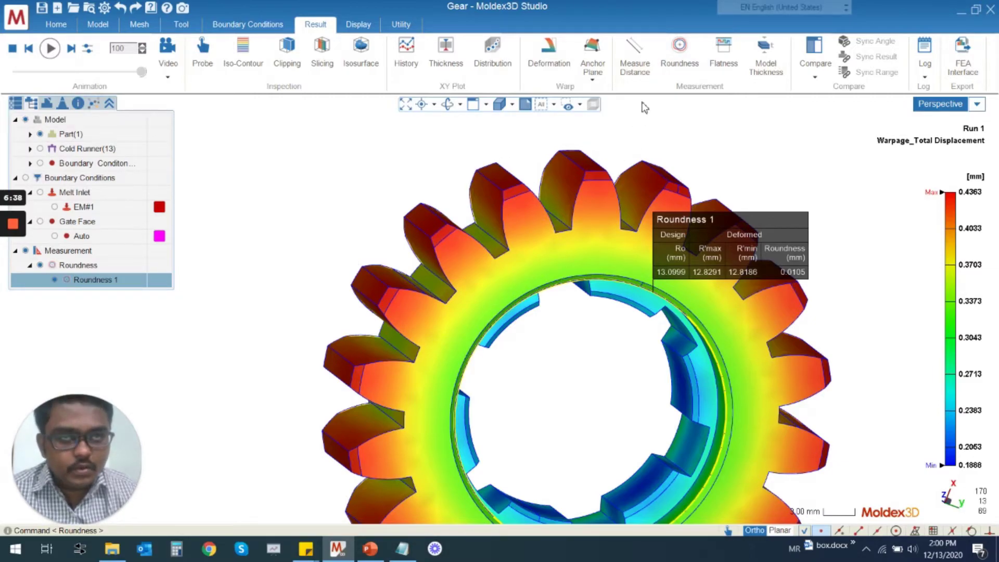
Start a roundness measurement named Roundness 2 and add the front tip edges of three neighbouring gear teeth as targets.
click(679, 57)
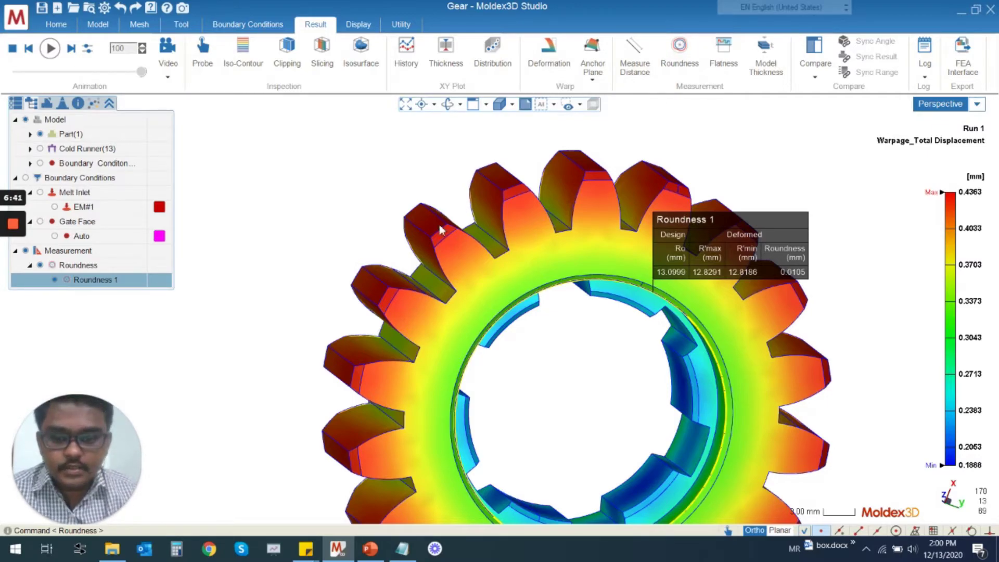
drag(343, 121, 210, 117)
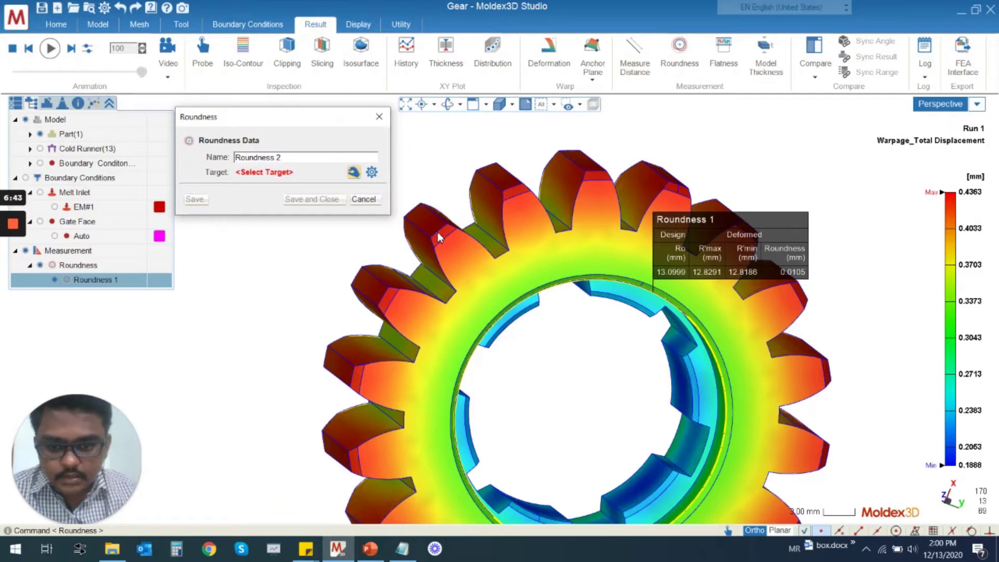
click(437, 232)
click(458, 247)
click(517, 187)
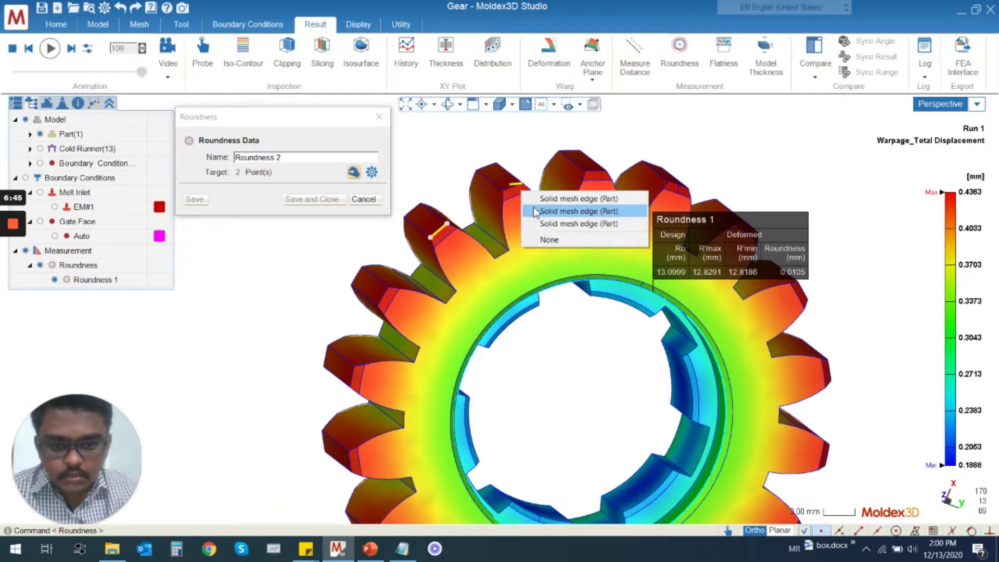
click(619, 197)
middle_drag(620, 194, 579, 232)
click(555, 219)
click(599, 230)
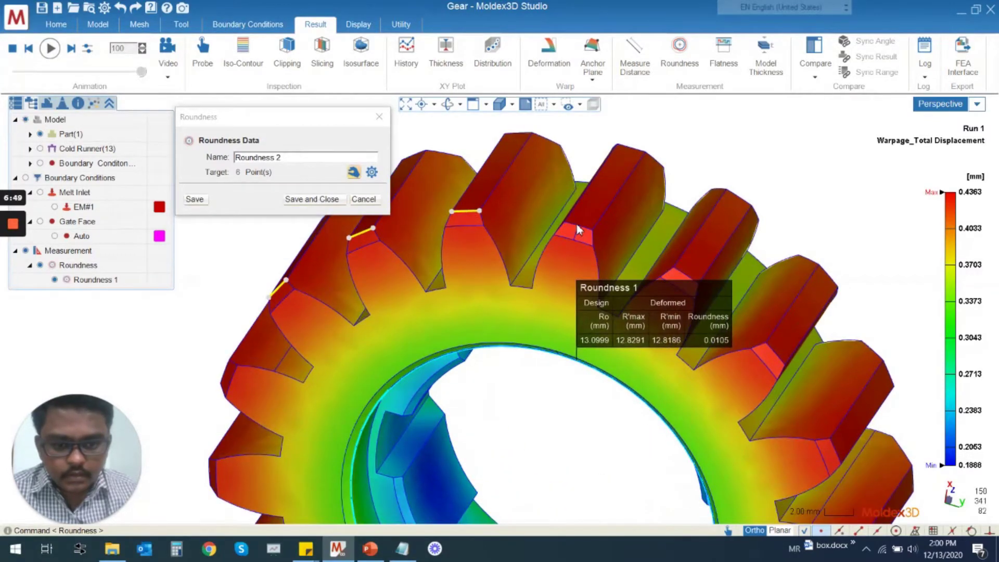
Continue around the gear, adding the front tip edges of the fourth, fifth and sixth teeth to the Roundness 2 target.
click(580, 232)
click(604, 237)
middle_drag(624, 260, 640, 138)
click(640, 139)
click(671, 152)
click(742, 210)
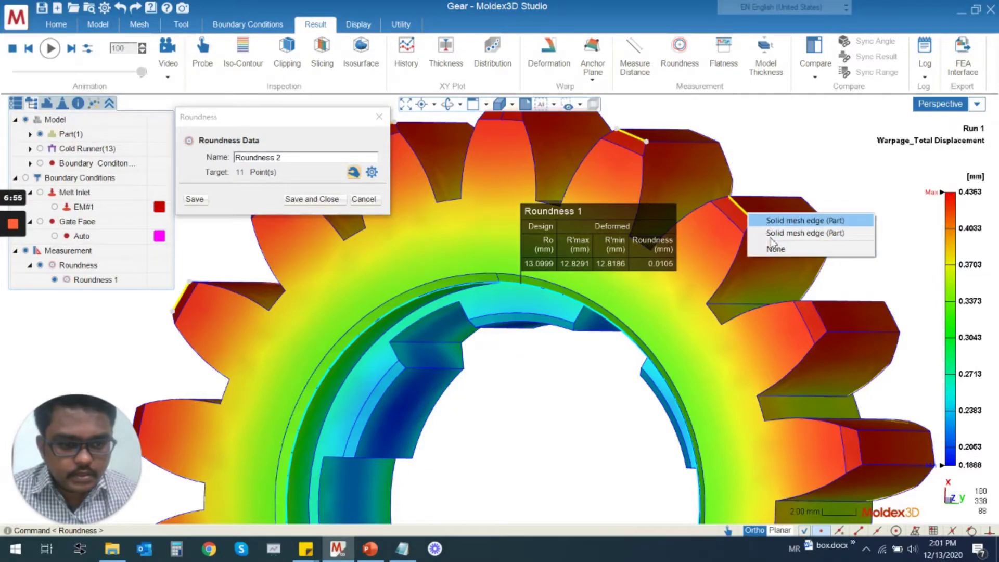
click(804, 219)
Extend the Roundness 2 target with the front tip edges of the next three teeth around the gear.
scroll(744, 273, down, 5)
scroll(864, 445, up, 2)
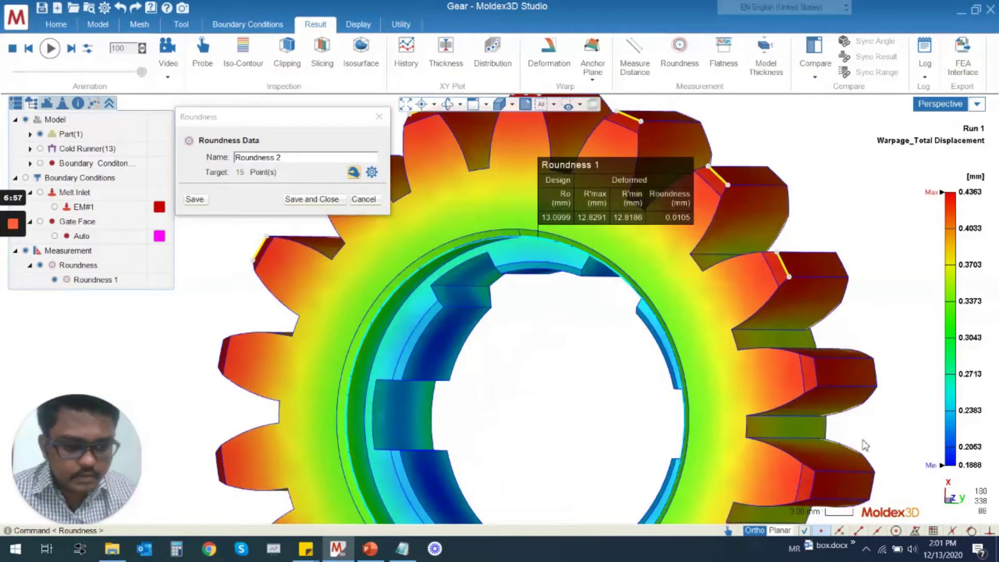
scroll(799, 358, up, 4)
scroll(791, 369, down, 4)
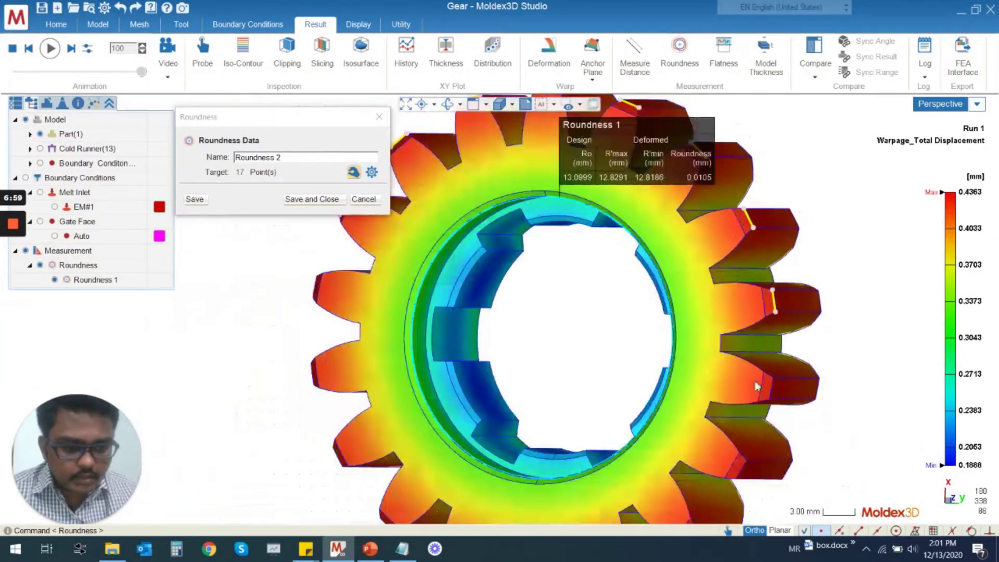
scroll(770, 382, up, 3)
click(765, 370)
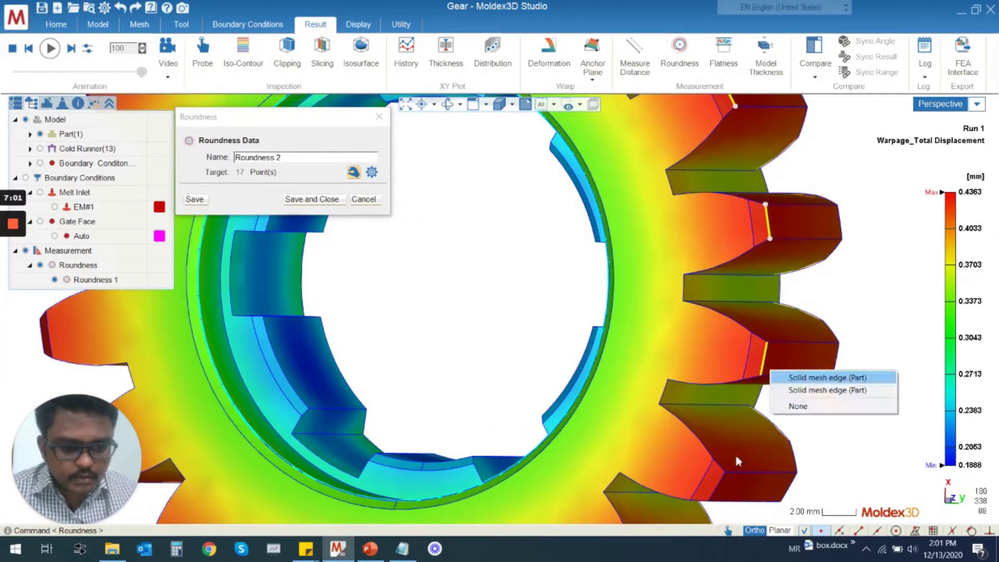
click(796, 377)
Add the front tip edges of the two teeth that follow in sequence to the Roundness 2 target.
scroll(646, 344, down, 3)
middle_drag(666, 382, 726, 367)
scroll(727, 369, up, 3)
click(721, 342)
click(650, 430)
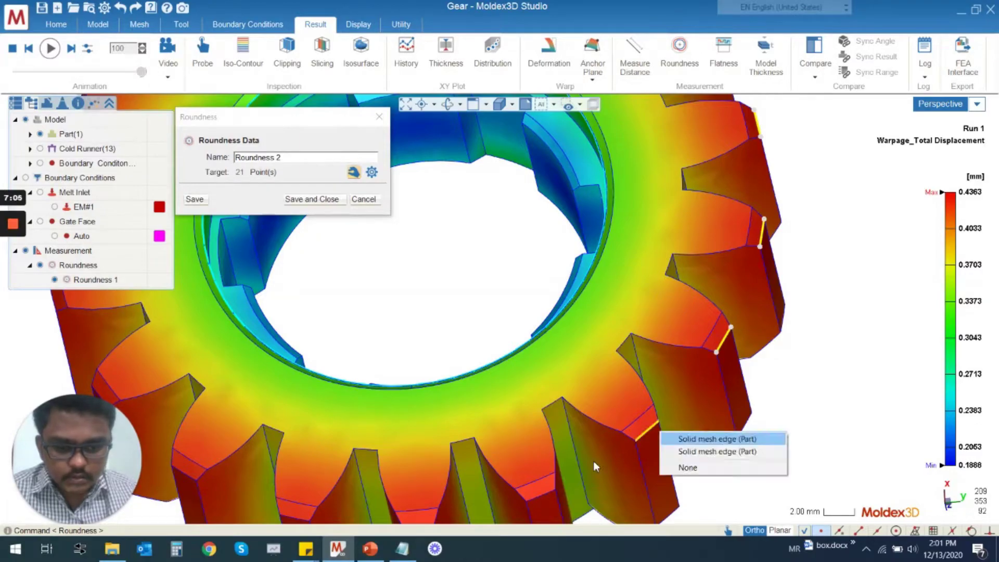
click(687, 440)
Add the next three teeth's front tip edges to the Roundness 2 target, including both segments of the split edge.
scroll(600, 438, down, 3)
scroll(608, 411, up, 3)
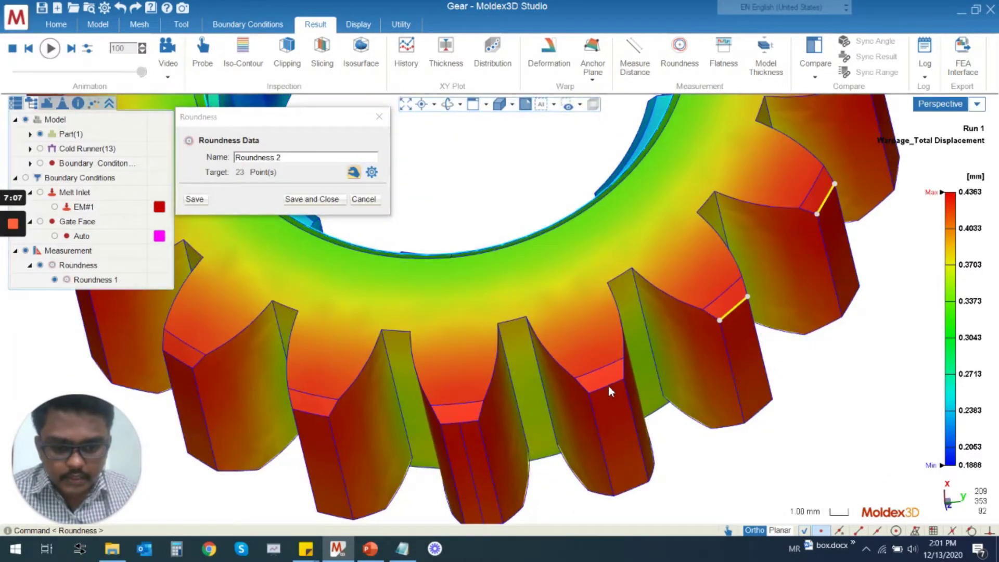
click(457, 424)
click(518, 447)
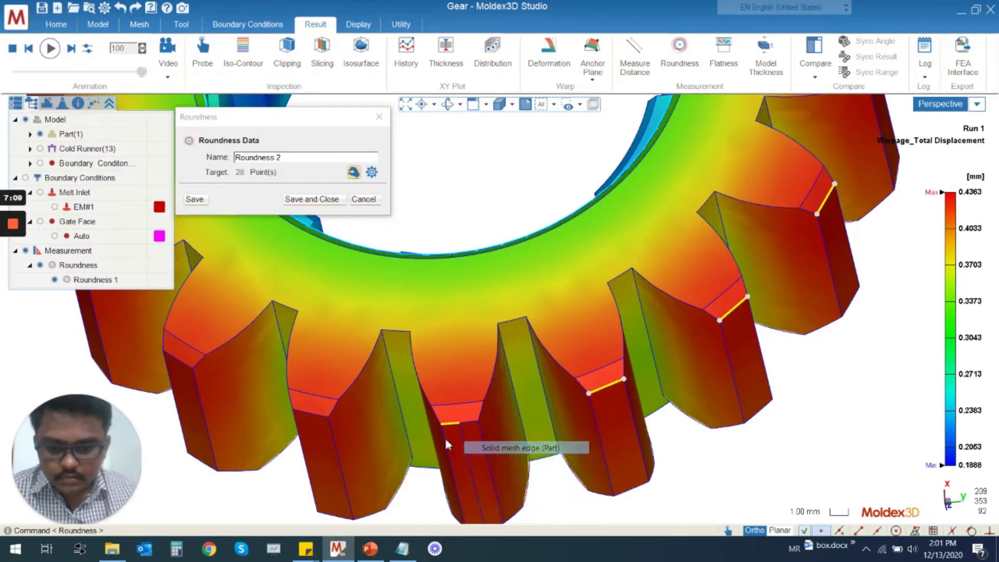
click(304, 411)
Complete the Roundness 2 target ring by adding the front tip edges of the remaining unselected teeth.
scroll(588, 416, down, 3)
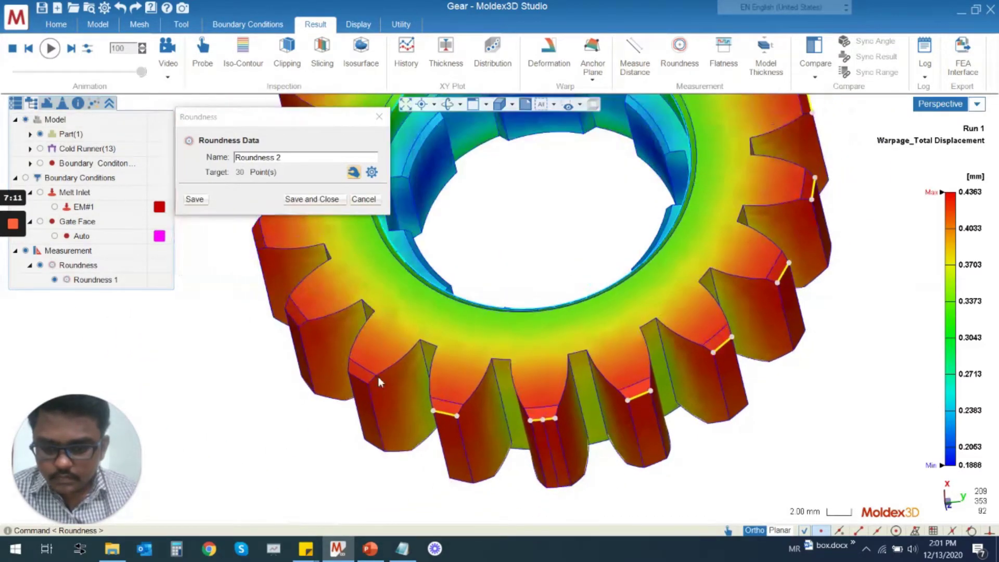
scroll(398, 405, up, 2)
scroll(416, 400, up, 2)
click(306, 289)
scroll(771, 468, down, 3)
scroll(552, 314, up, 3)
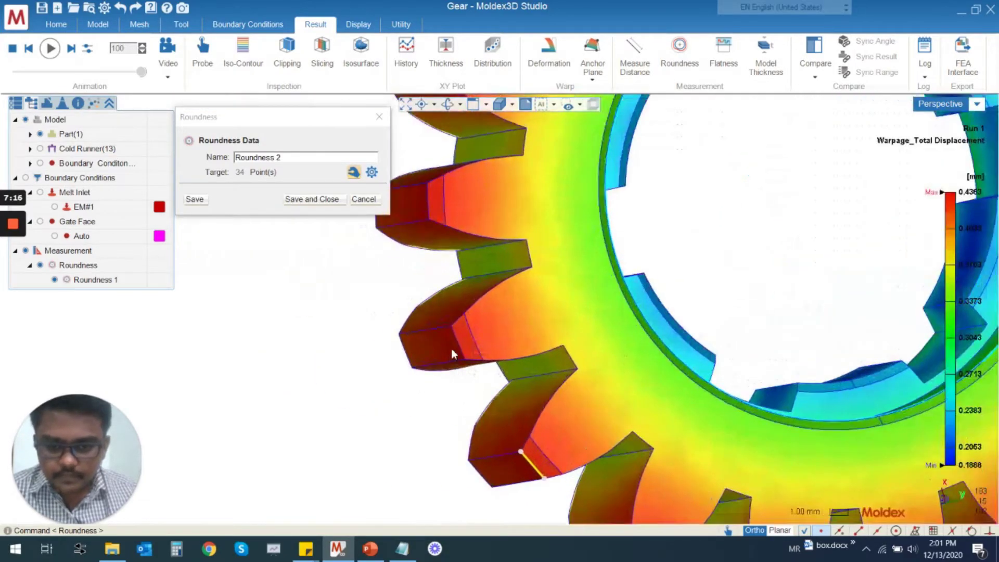
click(462, 350)
click(436, 211)
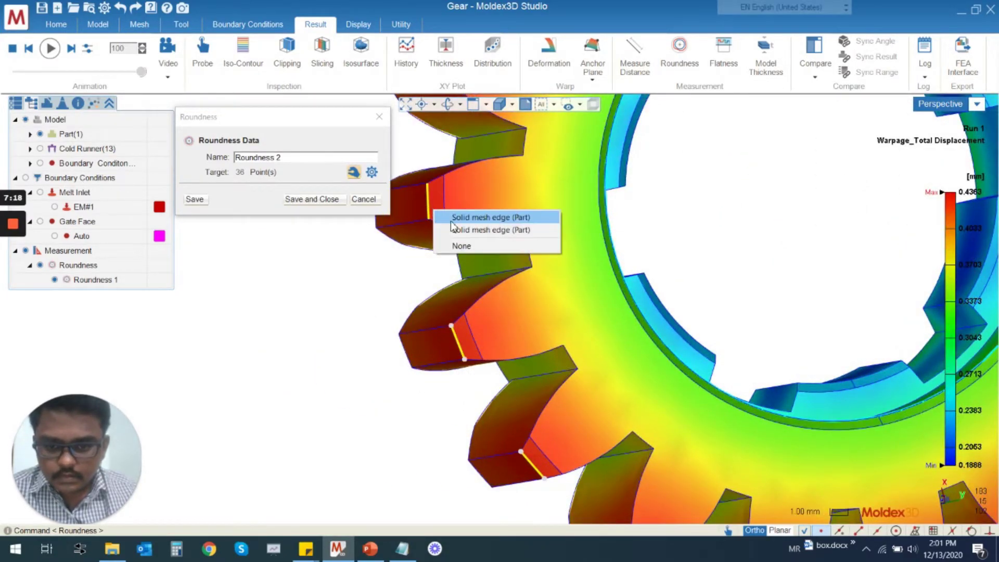
scroll(383, 397, down, 5)
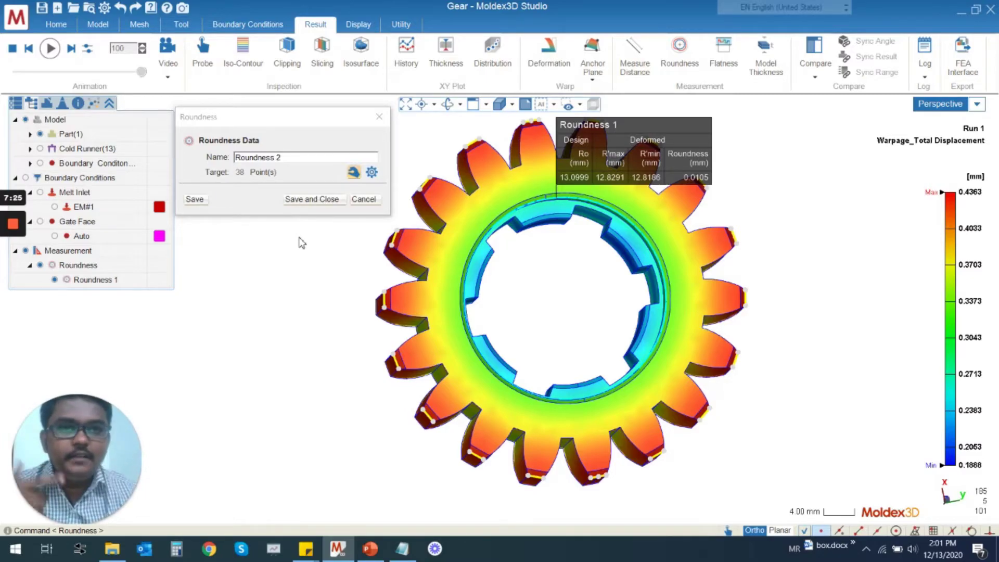
Save and close the Roundness 2 measurement, and hide Roundness 1 to view the tooth-tip result alone.
click(335, 202)
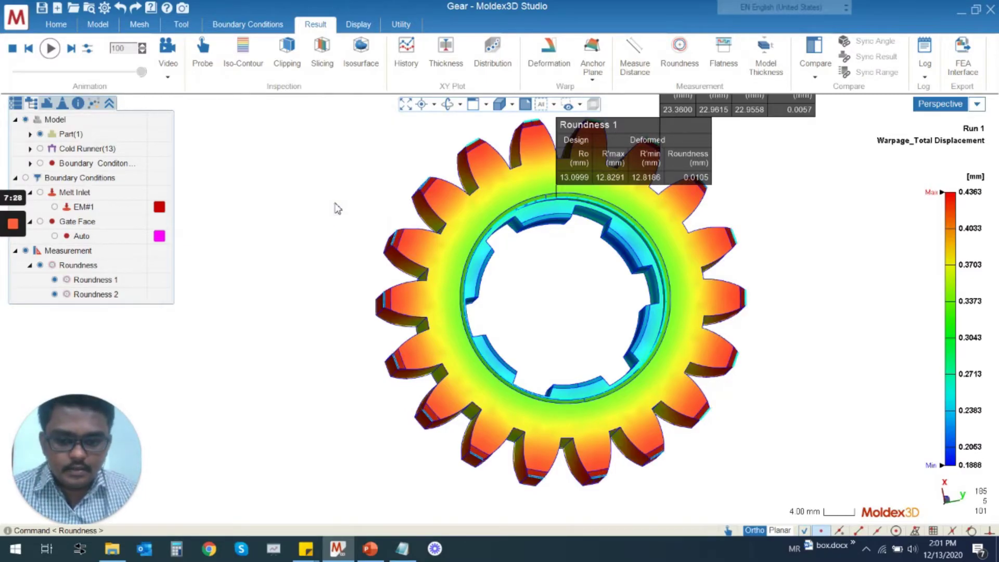
scroll(343, 229, down, 4)
click(84, 280)
click(54, 280)
middle_drag(679, 250, 572, 224)
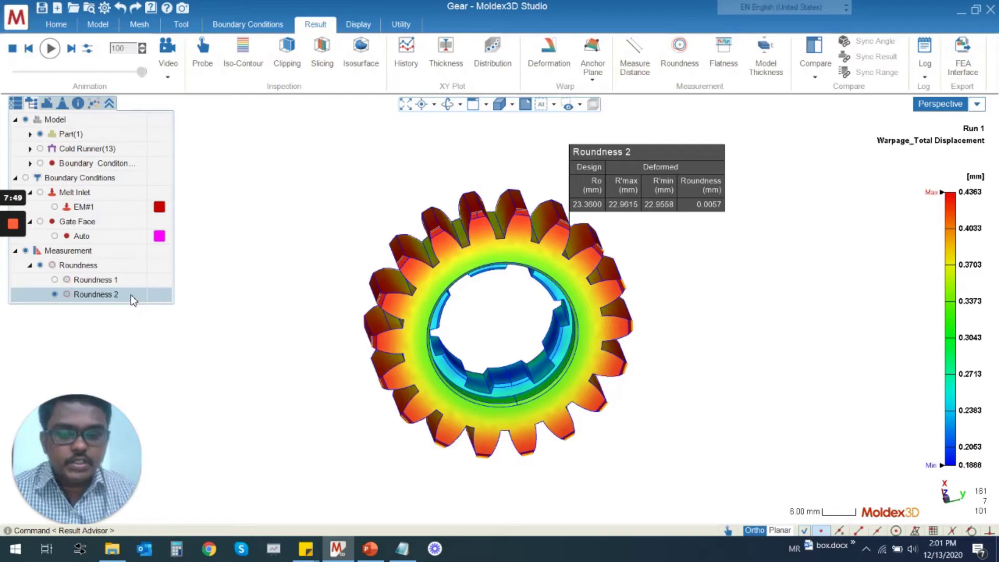
Hide the Roundness 2 measurement and switch to Run02: Flatness, showing its Warpage Total Displacement result.
right_click(110, 295)
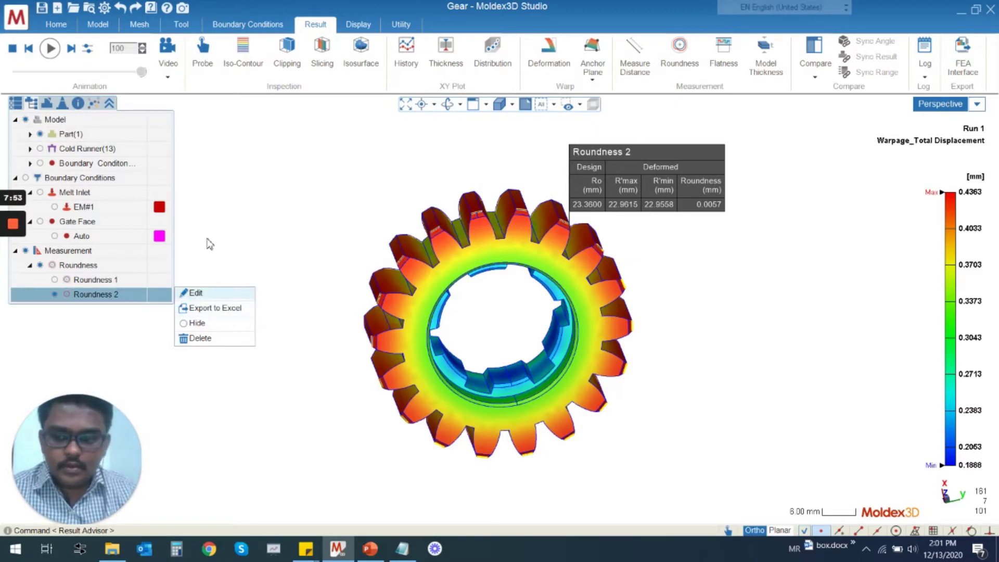
click(55, 294)
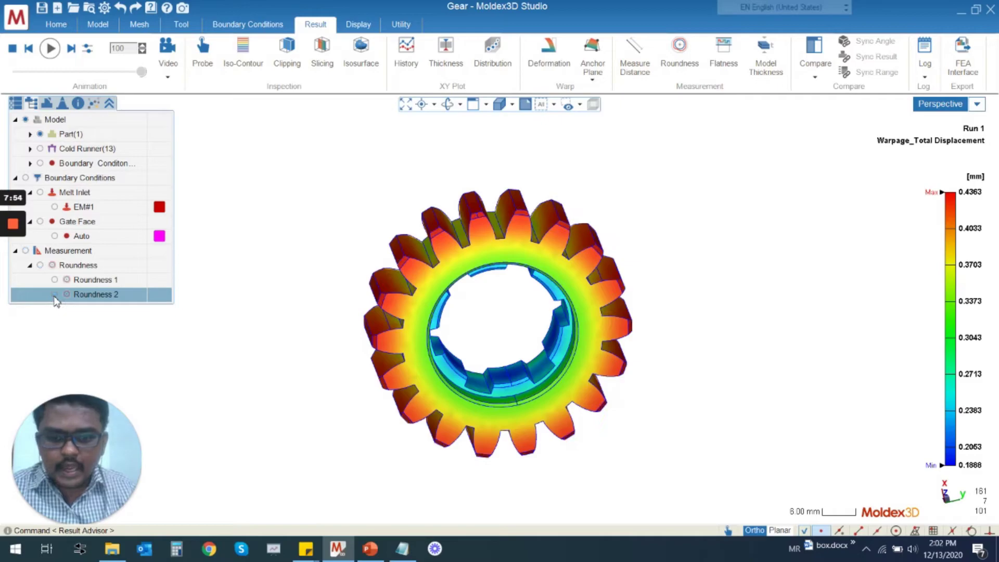
click(15, 104)
click(27, 136)
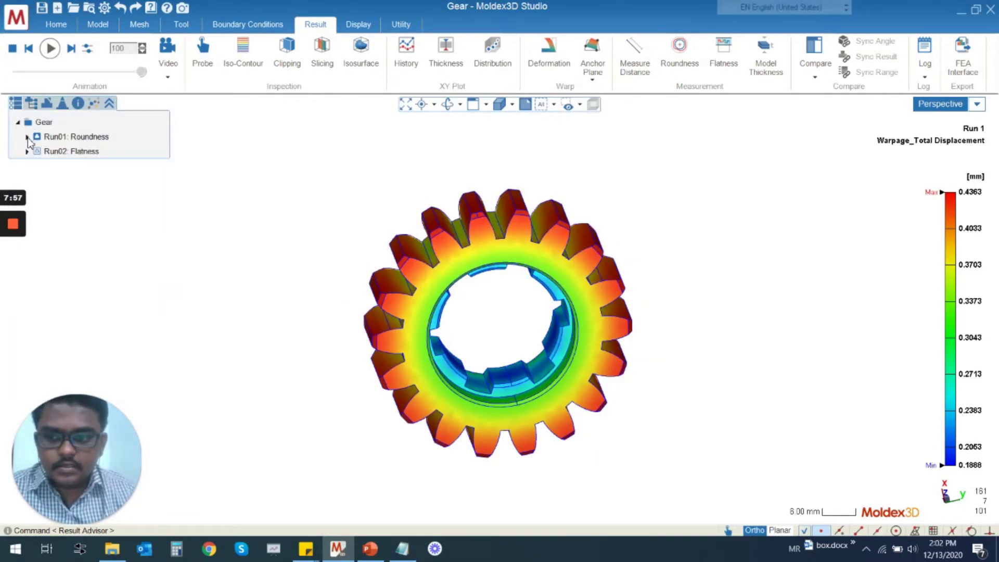
click(27, 151)
click(52, 151)
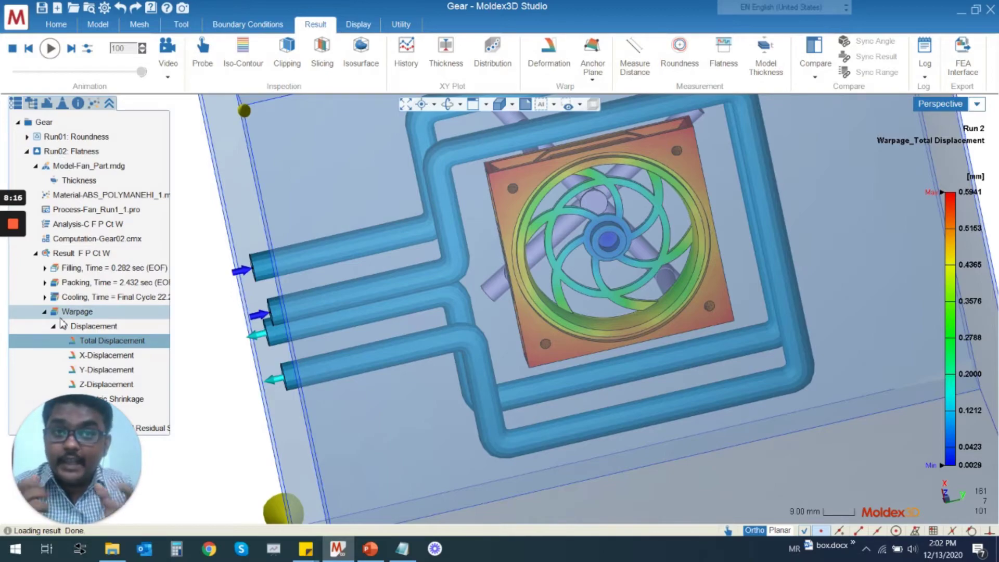
Hide the cold runner, moldbase, cooling channels and boundary condition nodes so only the fan part is displayed.
scroll(281, 282, down, 6)
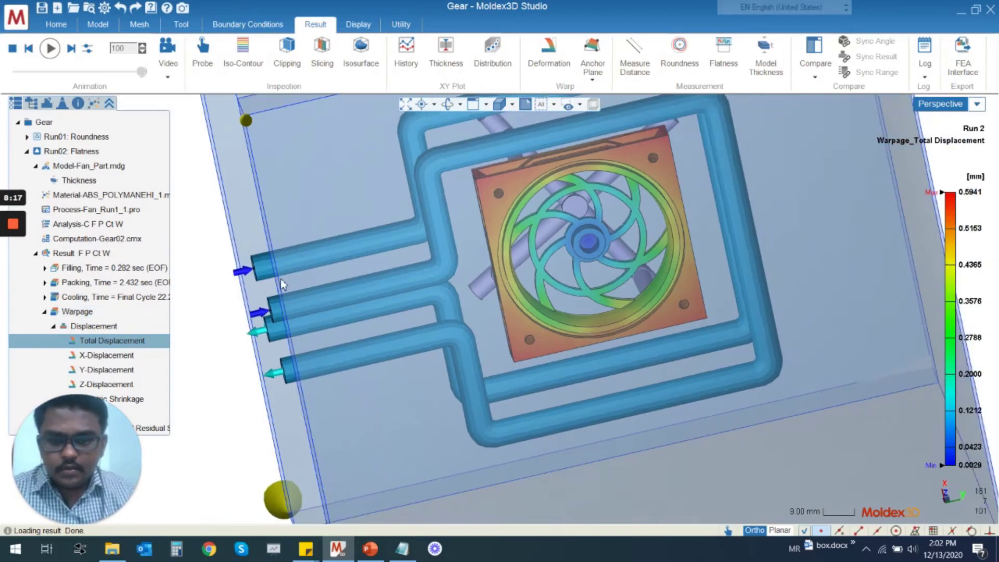
click(32, 104)
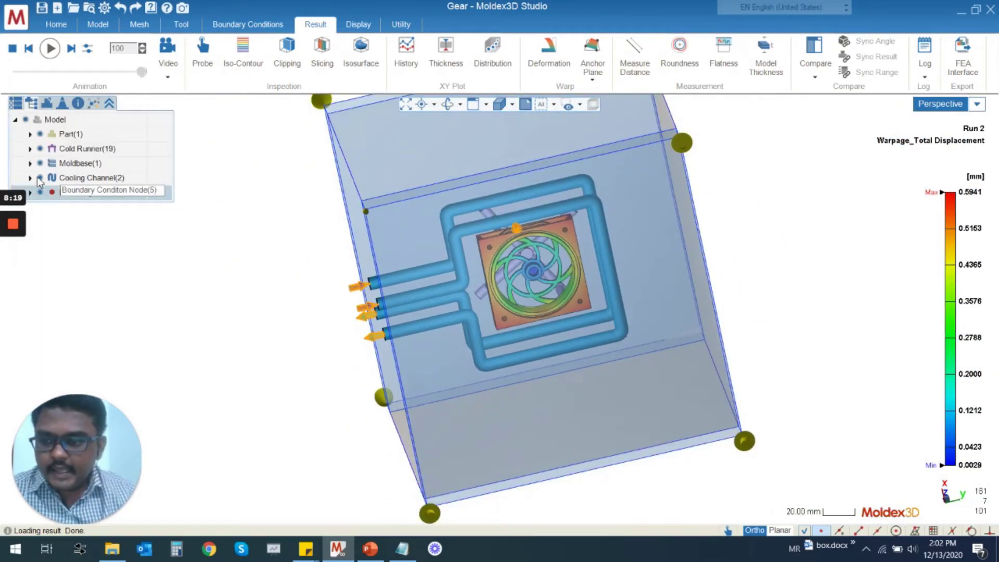
click(40, 163)
click(40, 178)
click(40, 192)
Start a flatness measurement named Flatness 1 and select the fan frame's square upper face as its target.
middle_drag(583, 375, 587, 270)
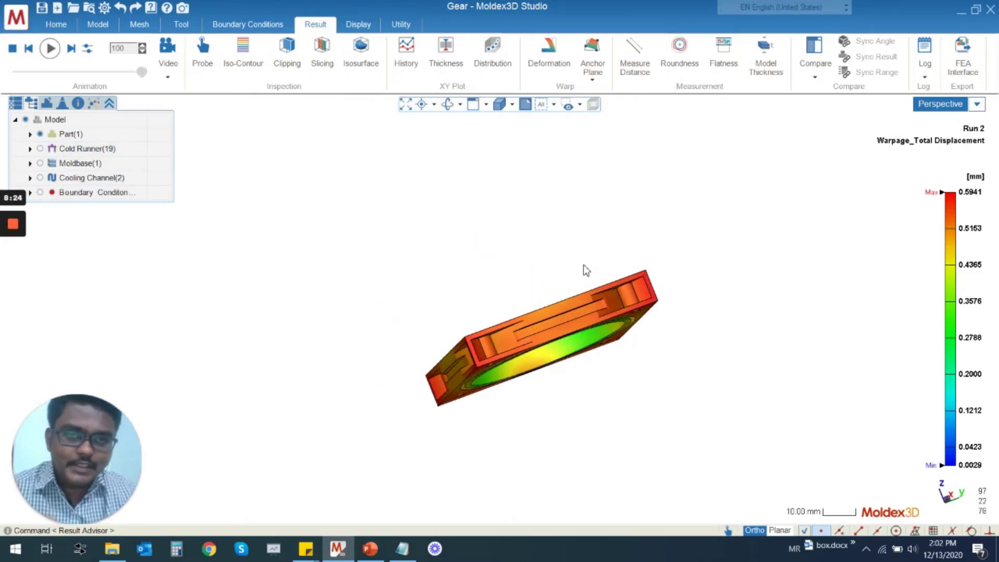
middle_drag(513, 261, 666, 327)
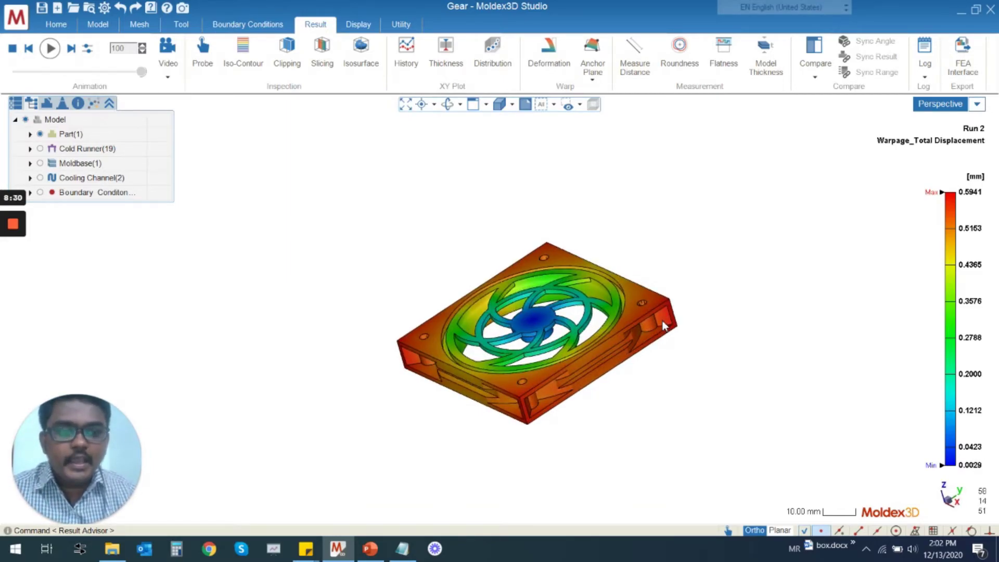
scroll(642, 285, up, 4)
middle_drag(600, 295, 653, 302)
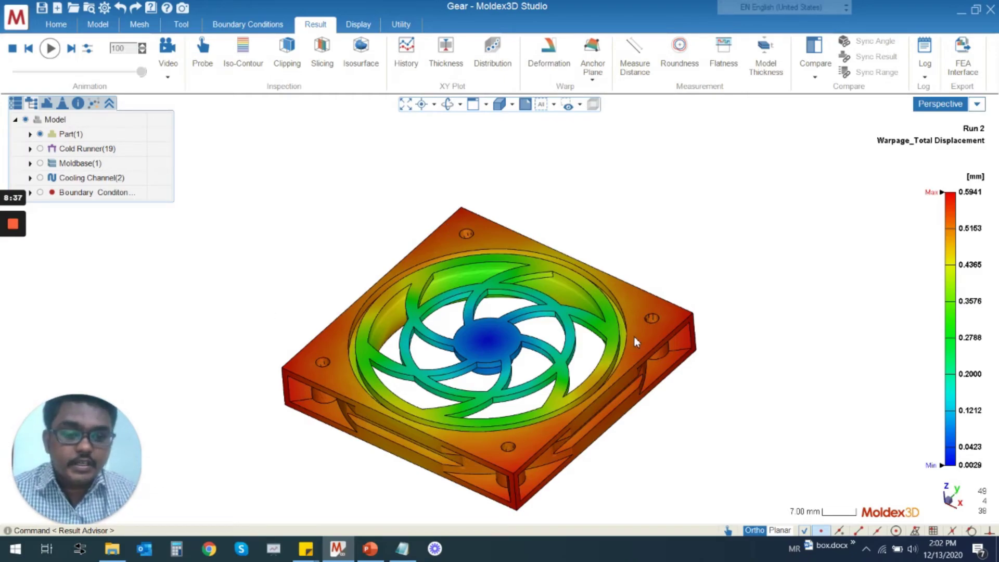
click(15, 103)
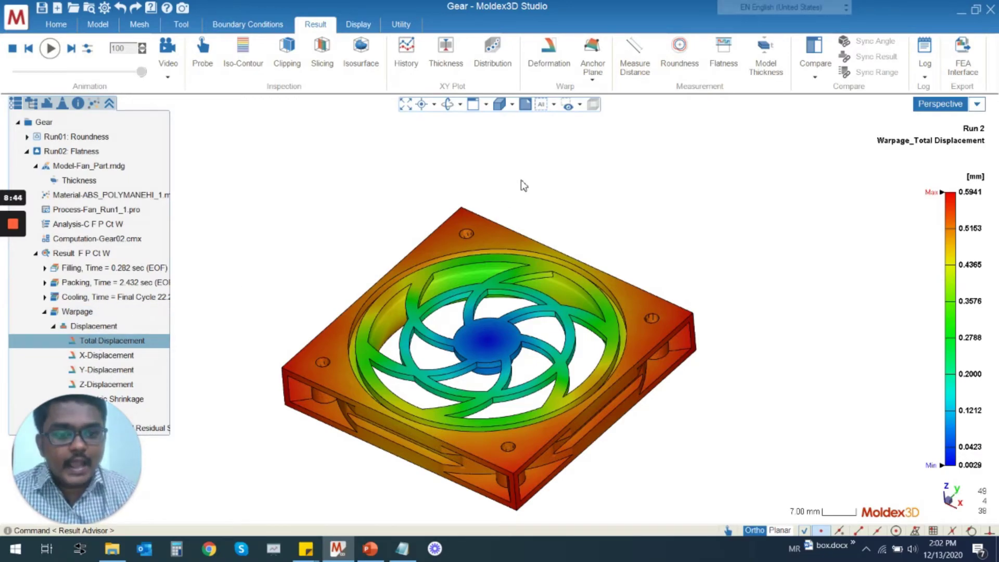
click(731, 71)
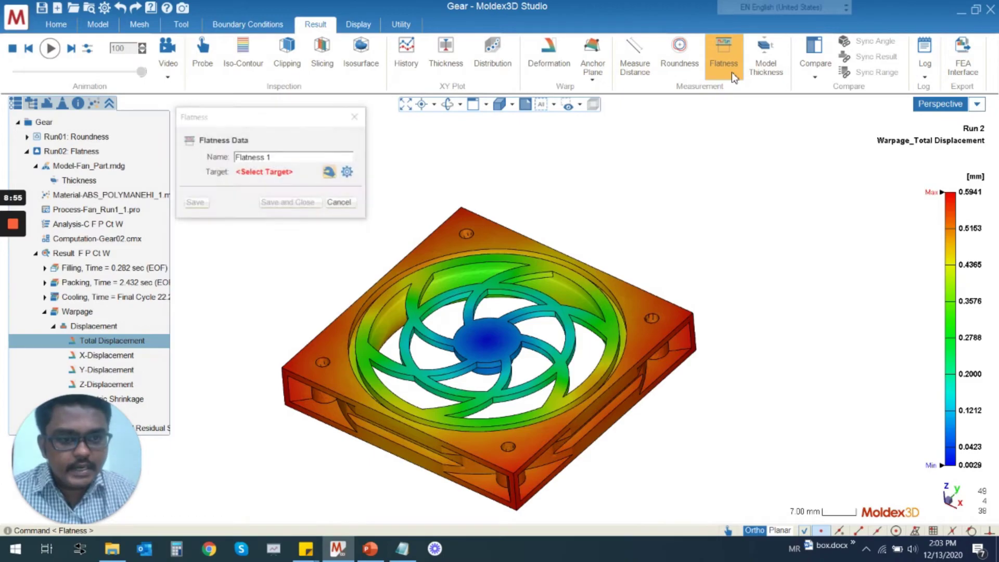
scroll(637, 313, up, 3)
click(624, 295)
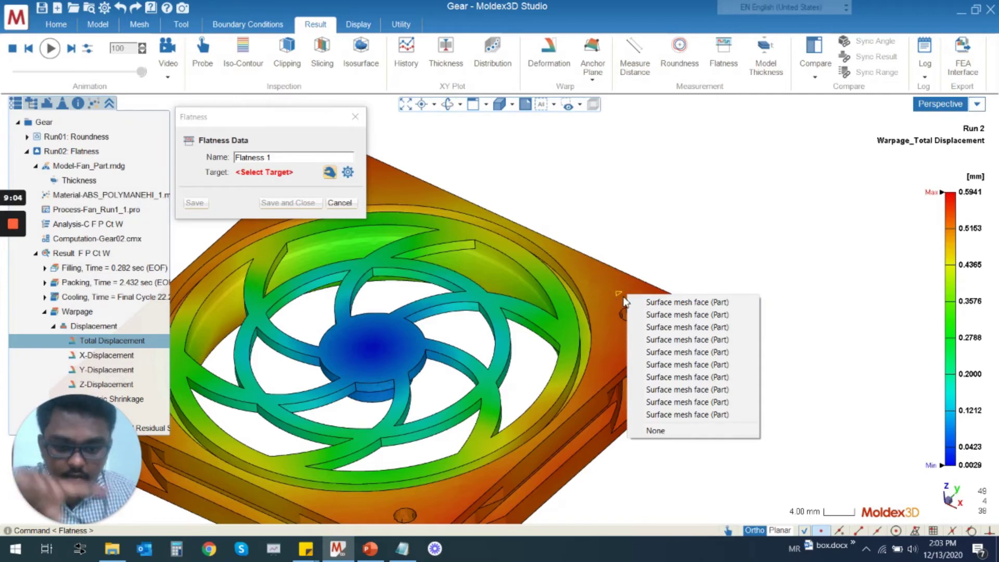
click(652, 303)
scroll(705, 277, down, 3)
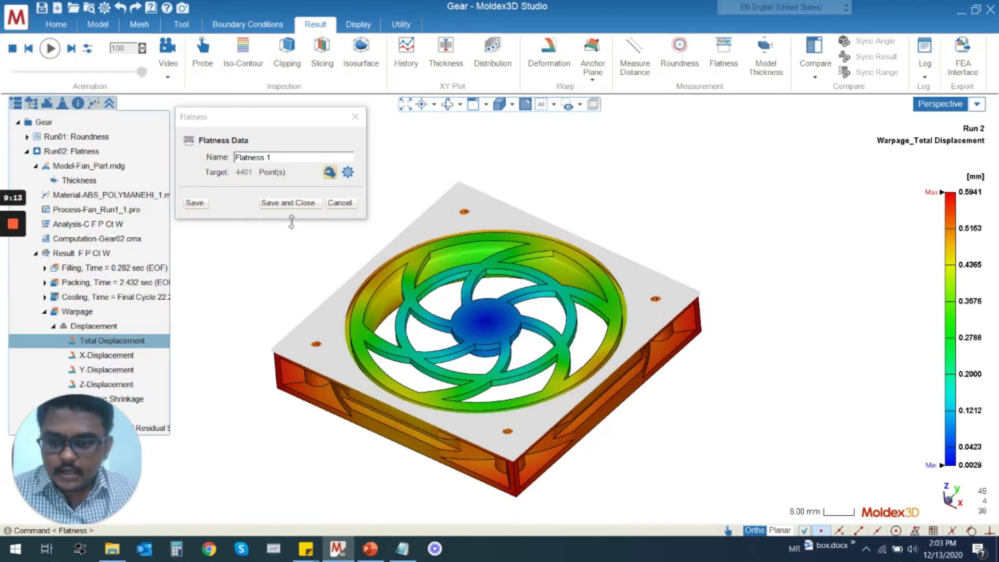
Save and close the Flatness 1 measurement and examine the fan frame's upper face against its reference plane.
click(294, 204)
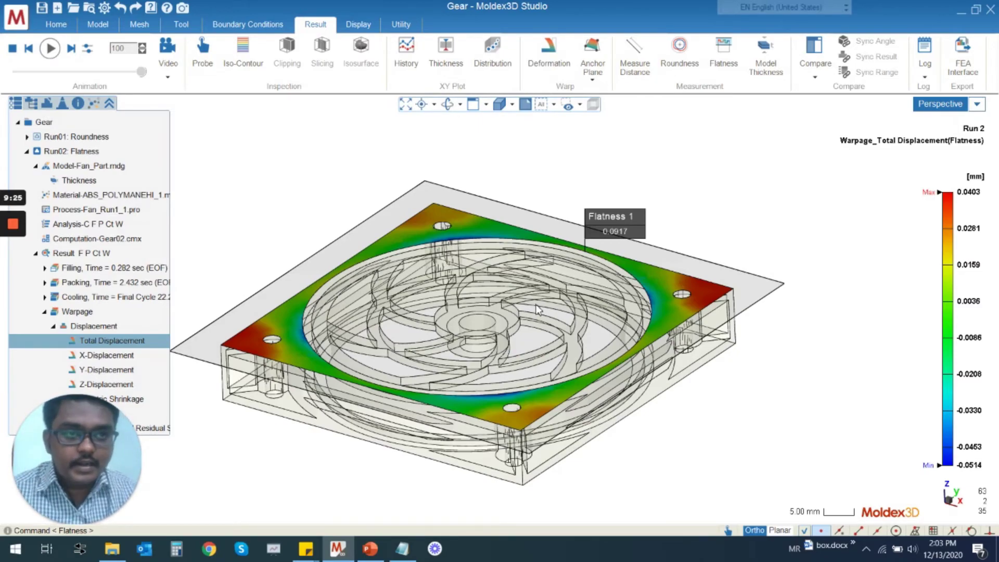
mouse_move(624, 310)
middle_down()
mouse_move(710, 270)
mouse_move(733, 270)
middle_up()
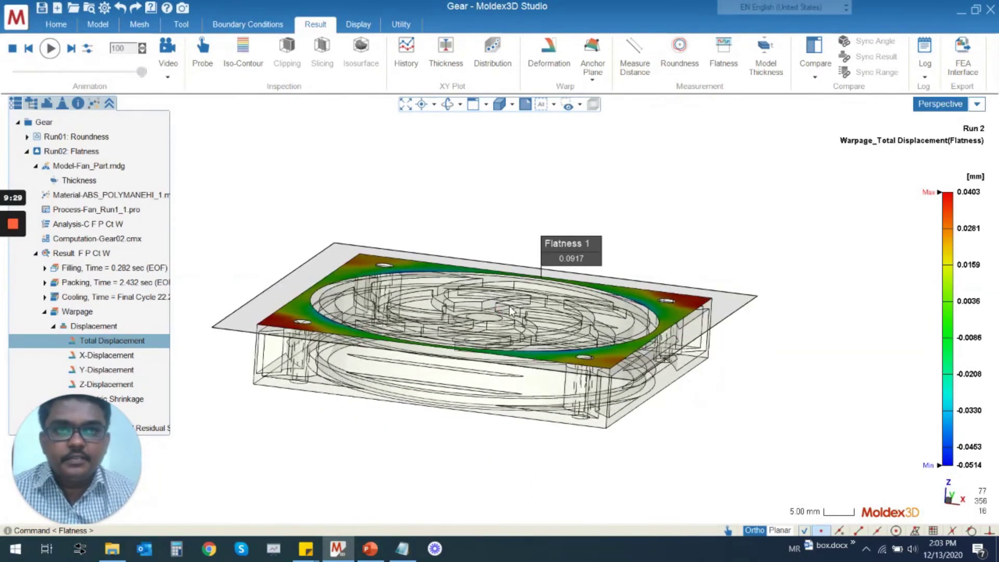
middle_drag(586, 307, 562, 337)
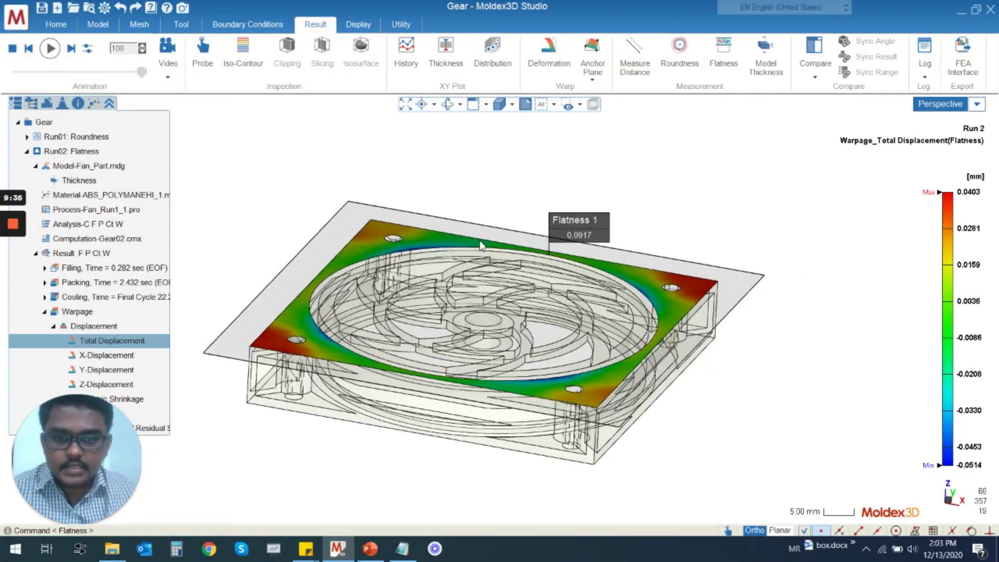
Open the Deformation settings and raise the scale factor to 41 to exaggerate the fan frame's warpage in a low side view.
click(549, 70)
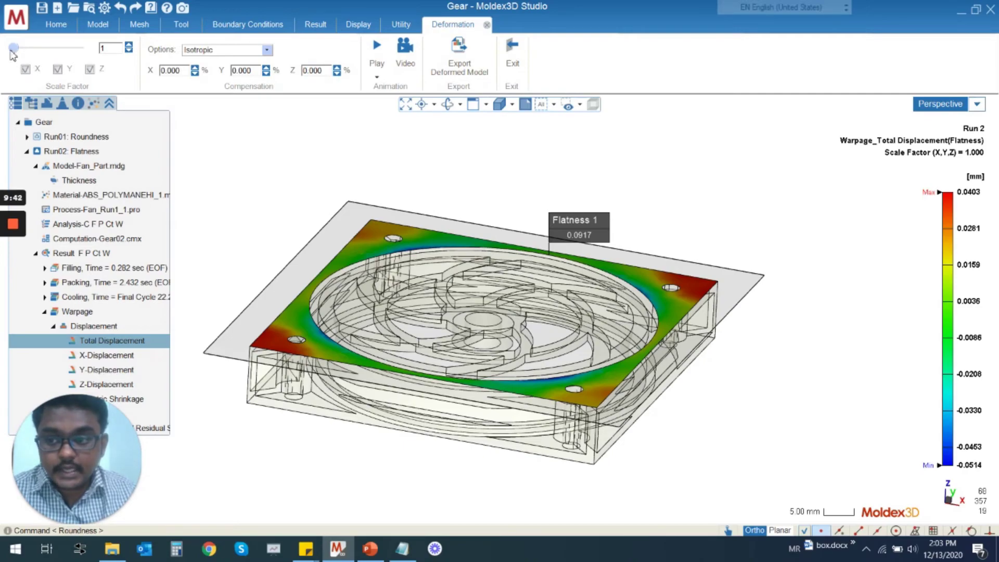
drag(13, 51, 44, 54)
middle_drag(664, 382, 449, 355)
scroll(321, 358, up, 4)
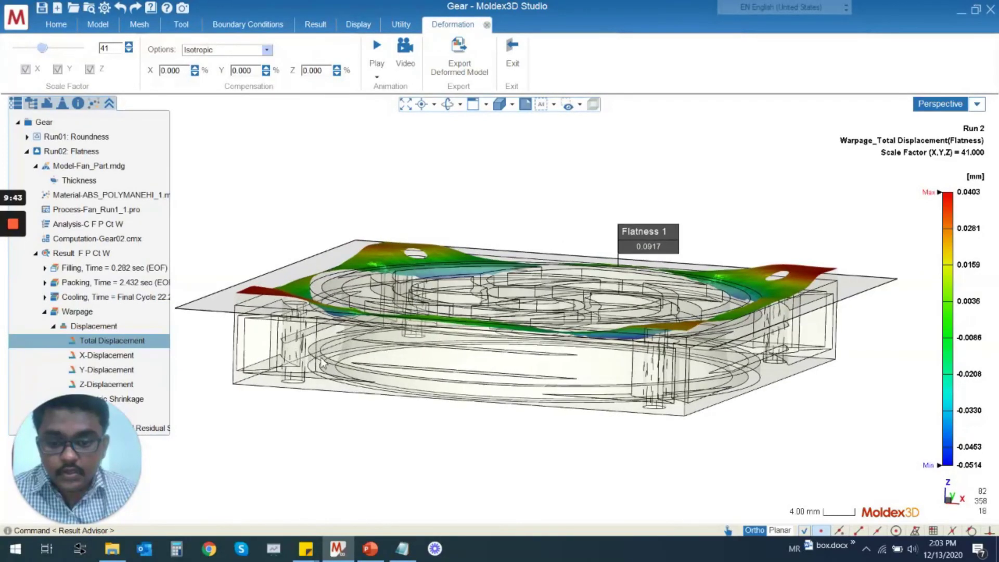
middle_drag(507, 369, 547, 372)
Try deformation scale factors of 10 and 20, viewing the warped upper face edge-on against the reference plane.
double_click(121, 52)
text(10)
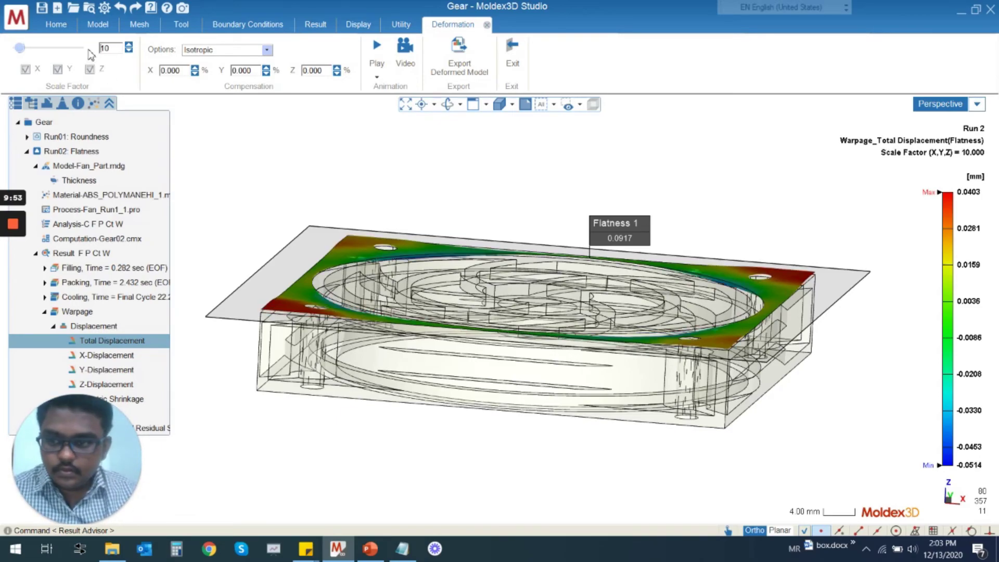
double_click(111, 50)
text(20)
mouse_move(507, 231)
middle_down()
mouse_move(416, 268)
mouse_move(447, 271)
middle_up()
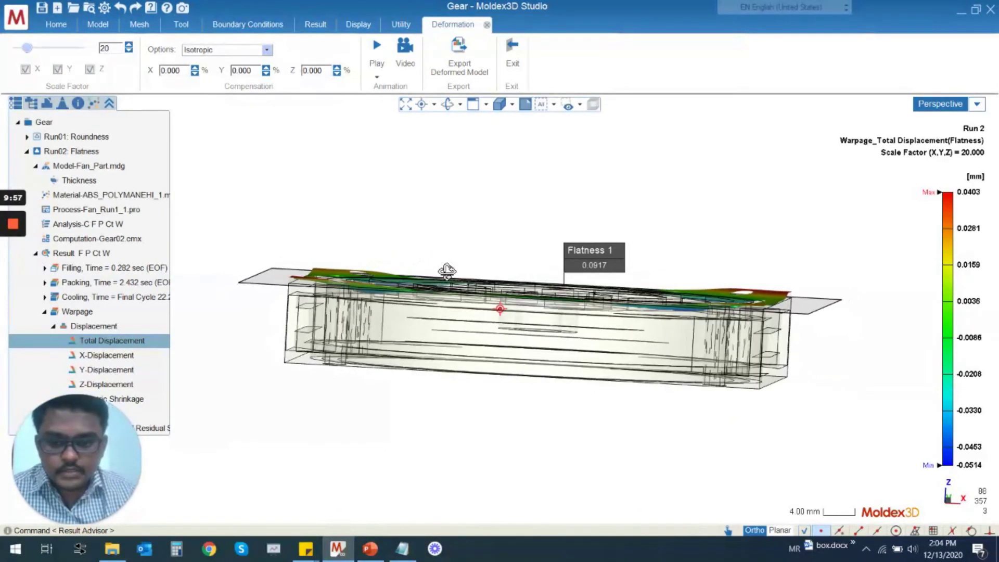
middle_drag(764, 317, 768, 311)
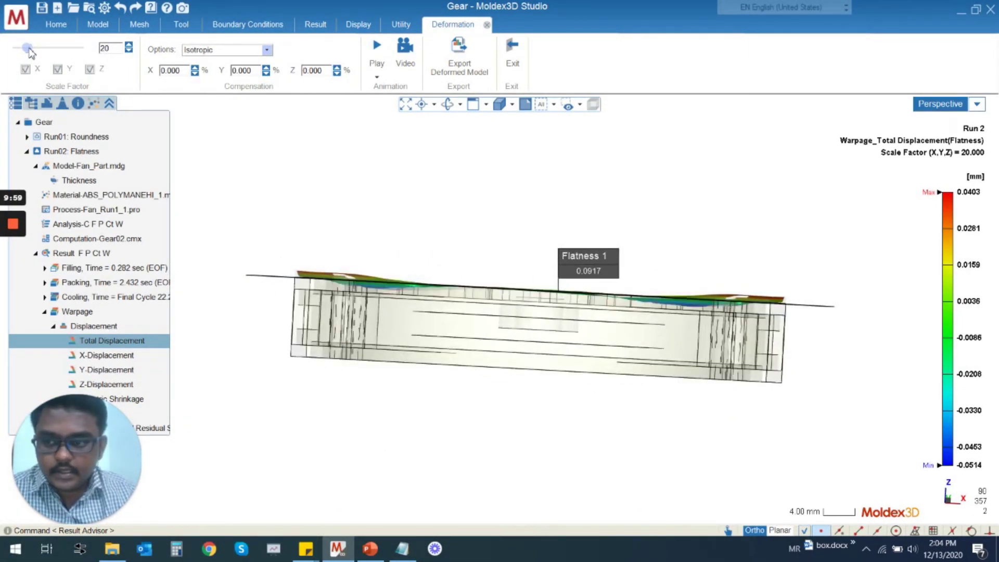
Increase the deformation scale factor to 49 and inspect the frame's warped corners and edges from an oblique angle.
drag(29, 50, 47, 48)
middle_drag(568, 339, 495, 349)
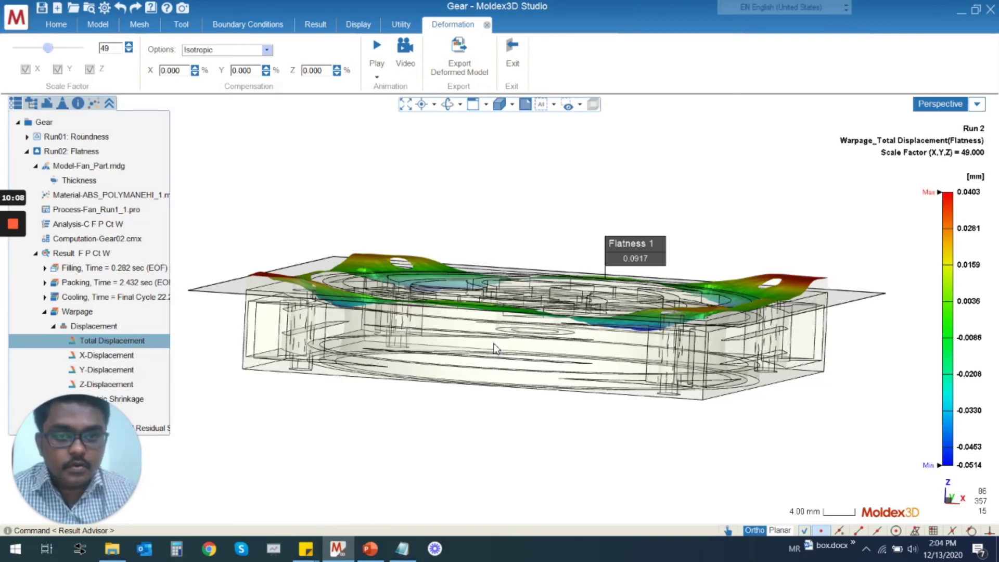
middle_drag(494, 348, 524, 291)
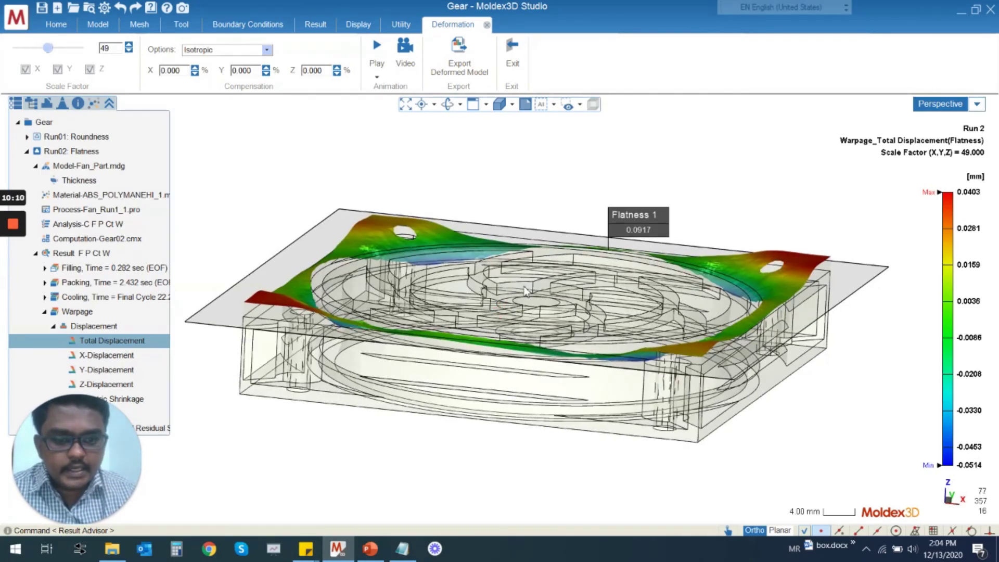